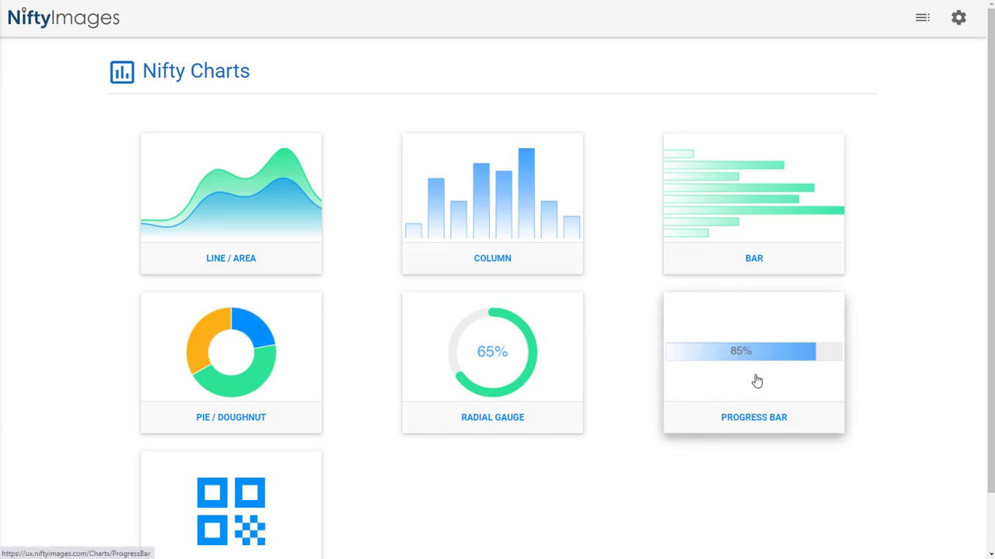
Open the Progress Bar chart designer from the Nifty Charts page
click(757, 380)
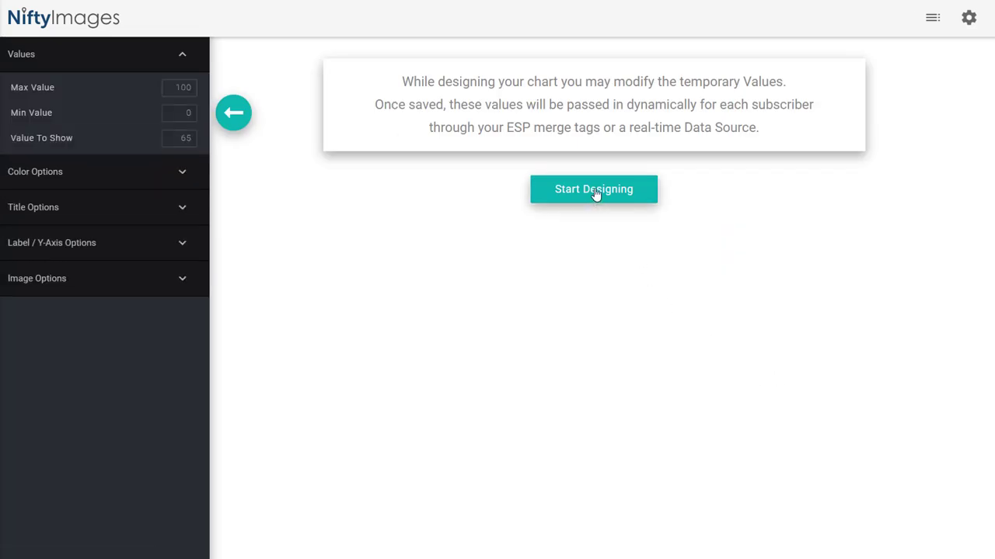
Set Max Value to 10000 and Value To Show to 5000 so the bar reads 50%
click(658, 195)
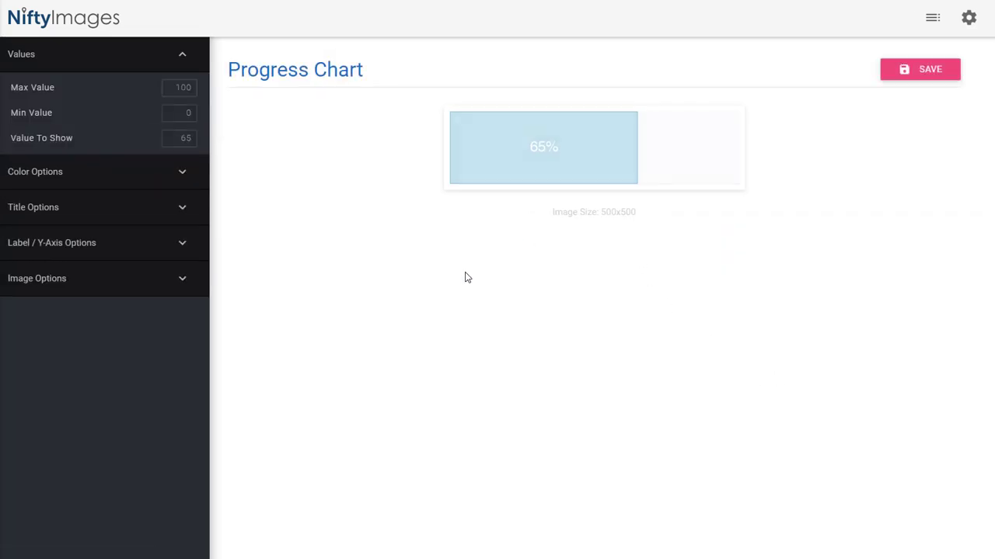
click(184, 87)
text(0)
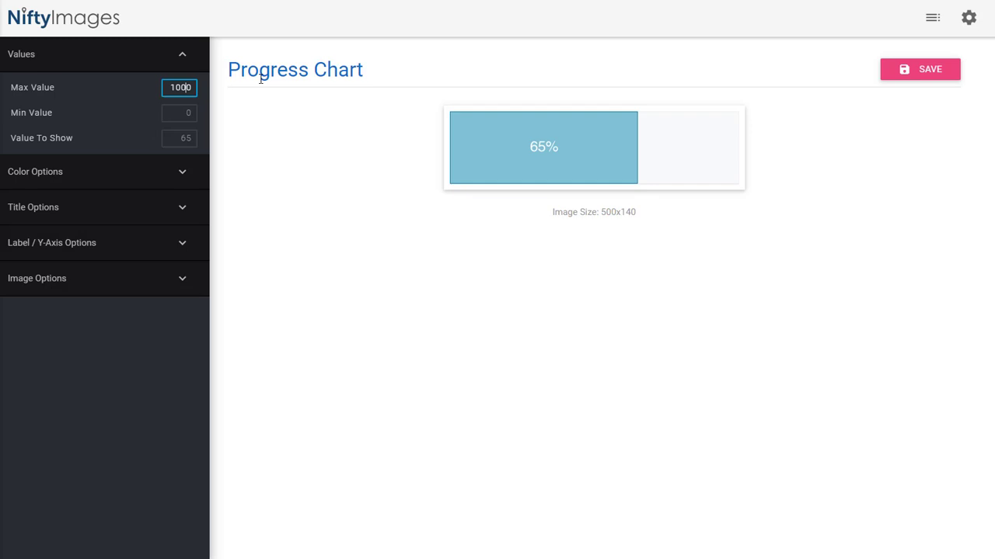
text(0)
click(274, 170)
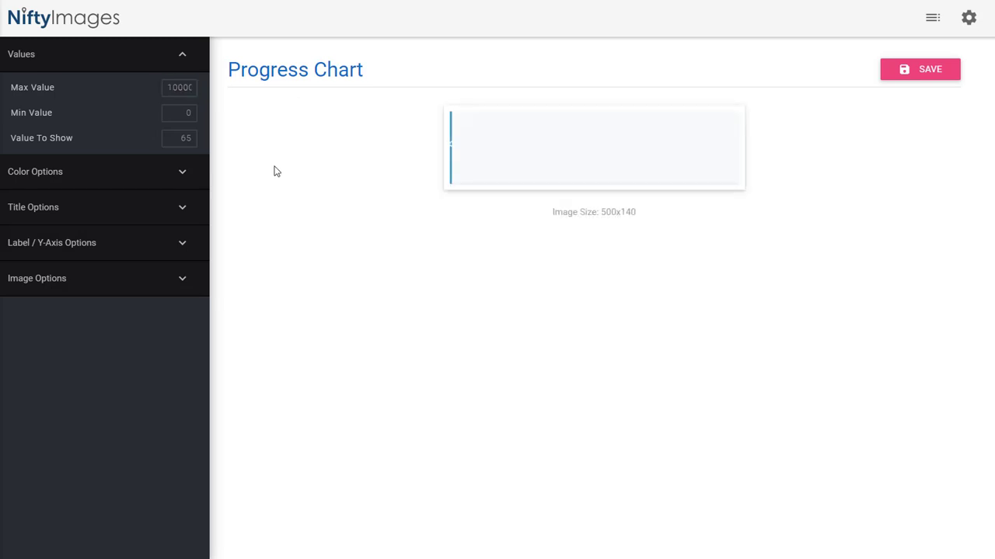
double_click(182, 140)
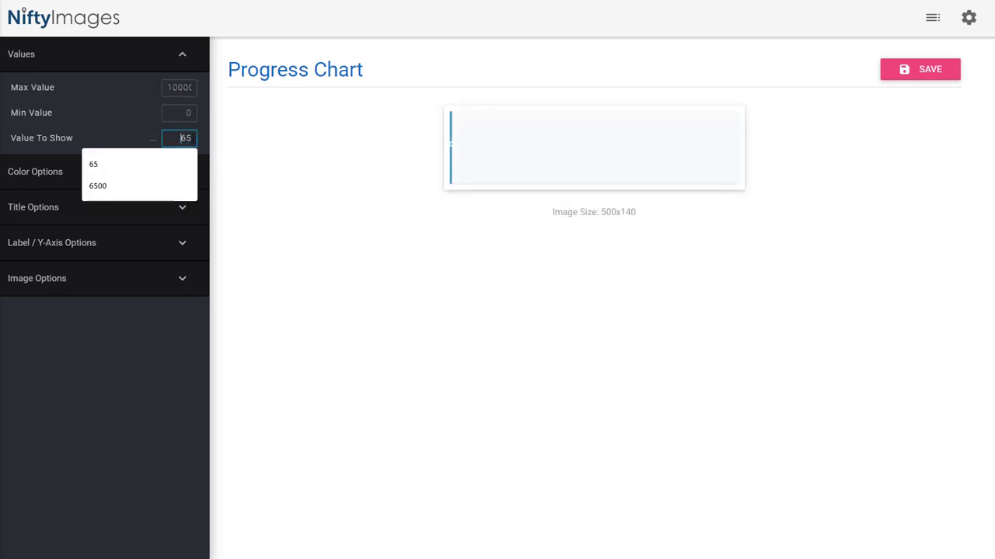
text(500)
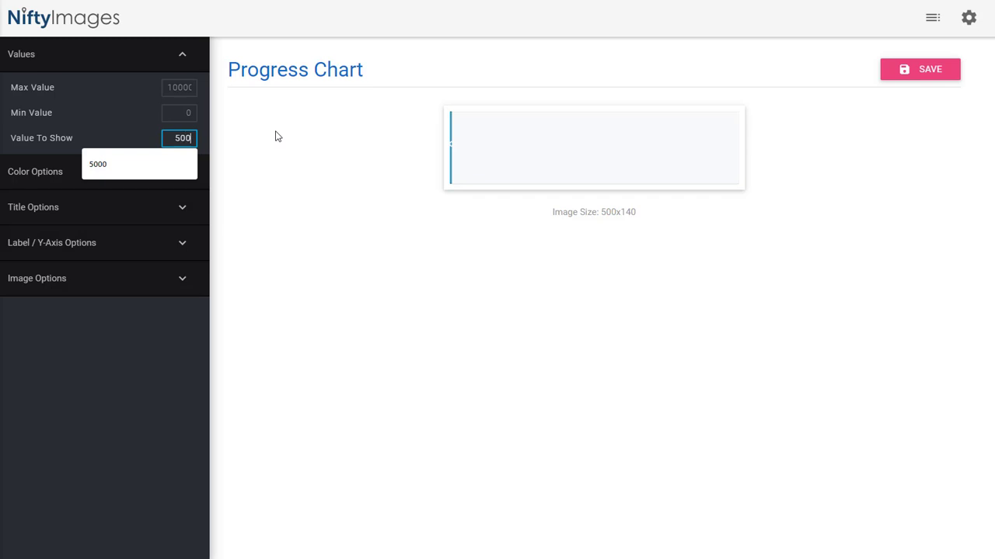
text(0)
click(275, 135)
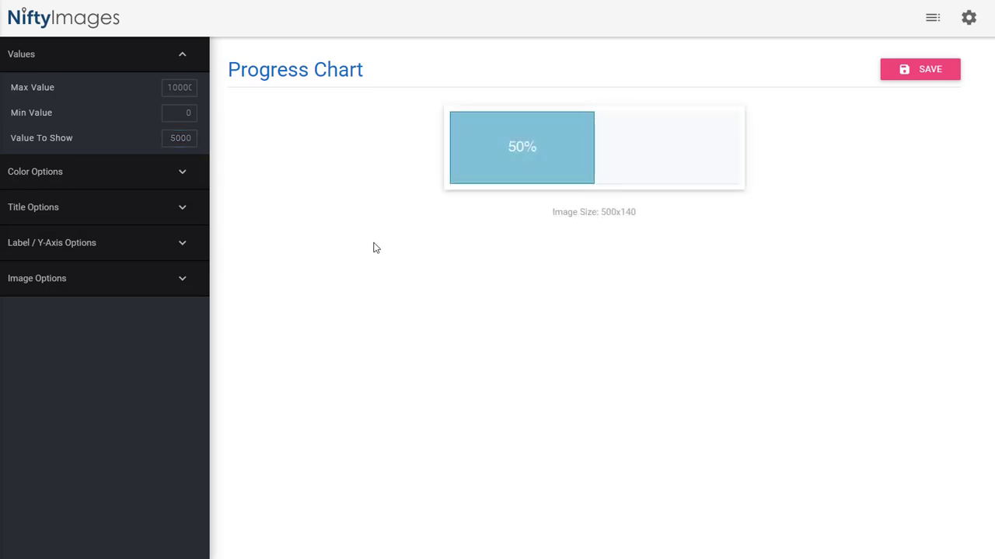
Set the progress colour to #FF004C and change its fill from Transparent to Solid
click(122, 174)
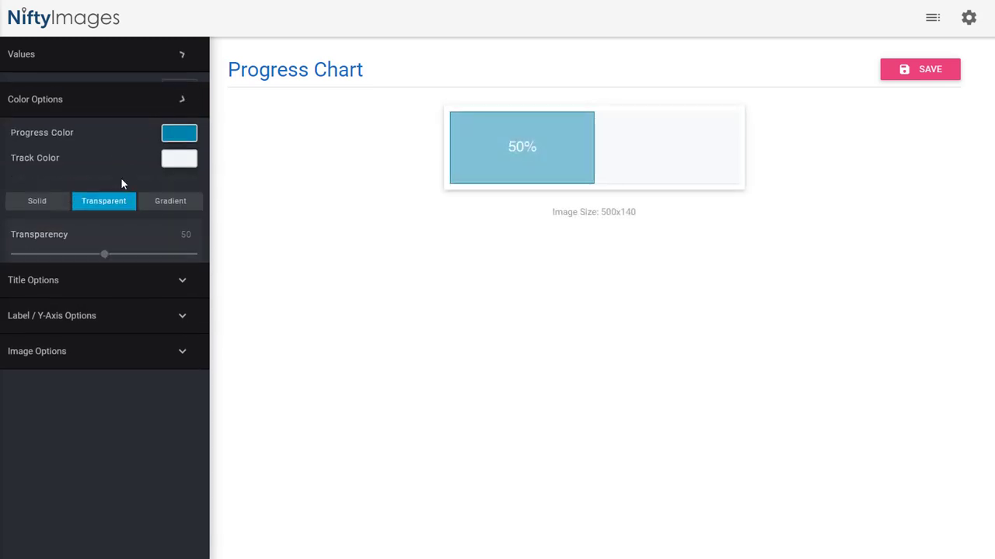
click(175, 127)
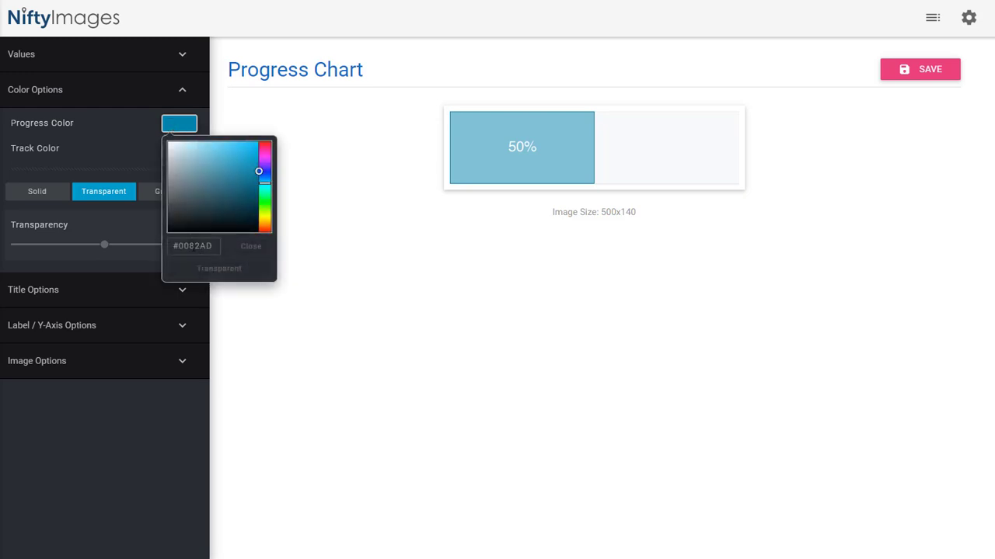
triple_click(192, 246)
text(#FF004C)
click(129, 155)
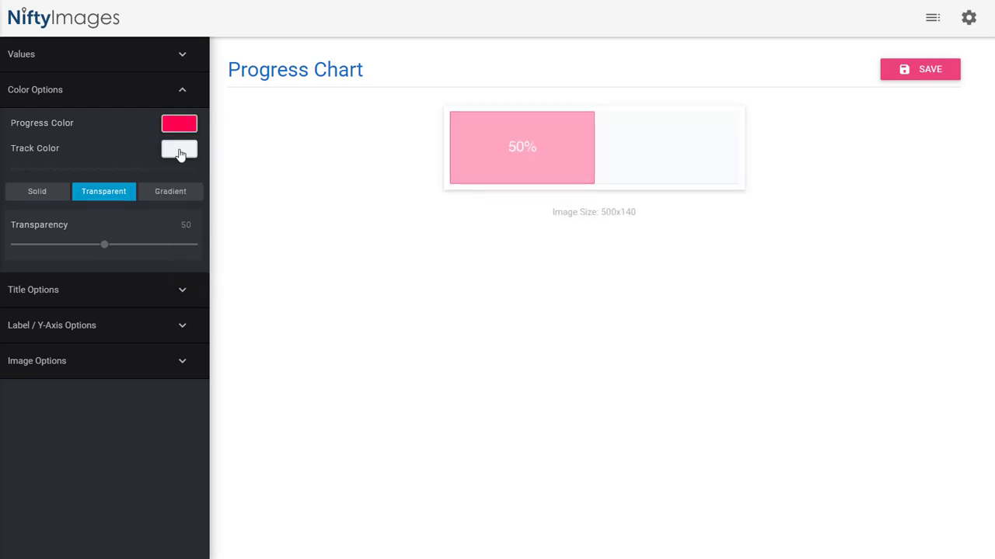
click(179, 148)
click(131, 134)
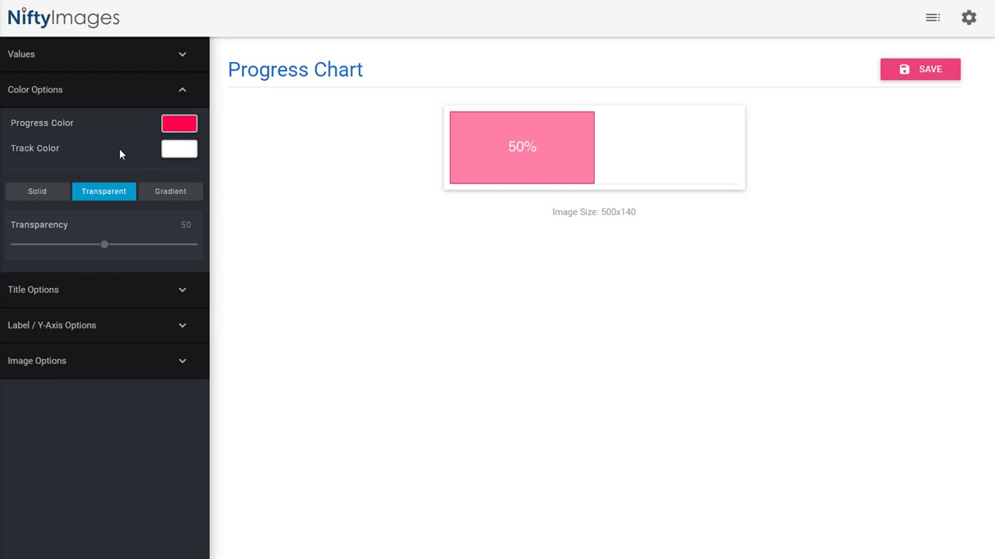
click(45, 194)
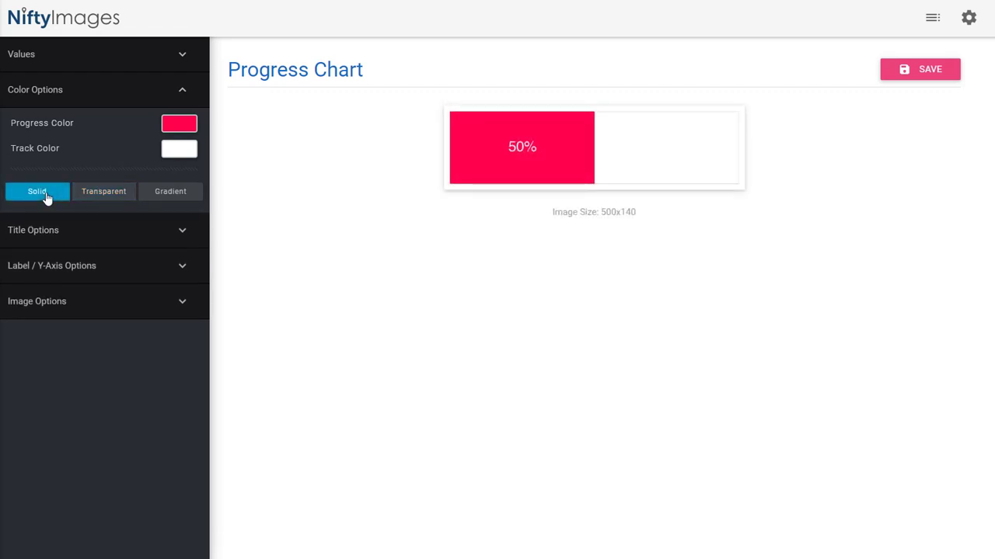
Turn off Show Progress Label and set Chart Padding to 0
click(133, 270)
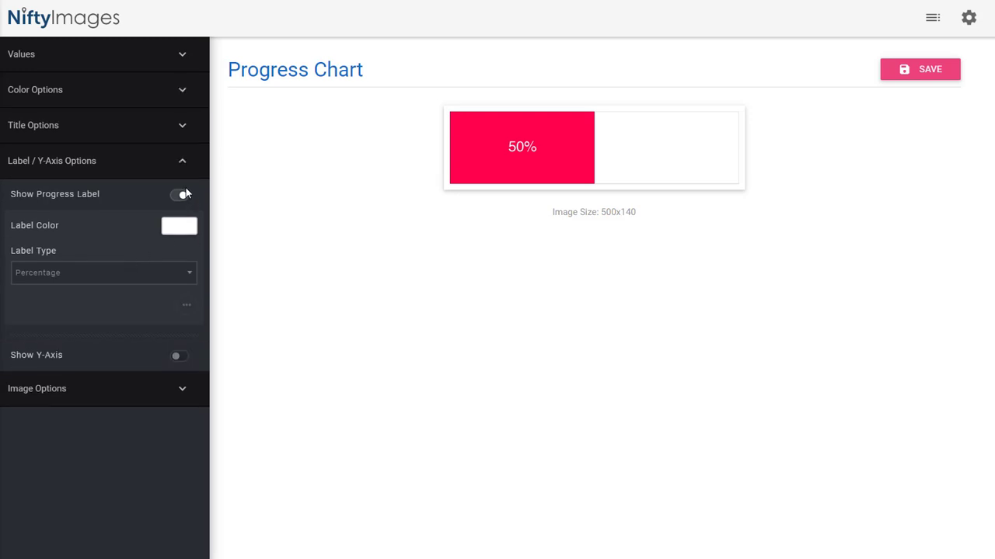
click(180, 199)
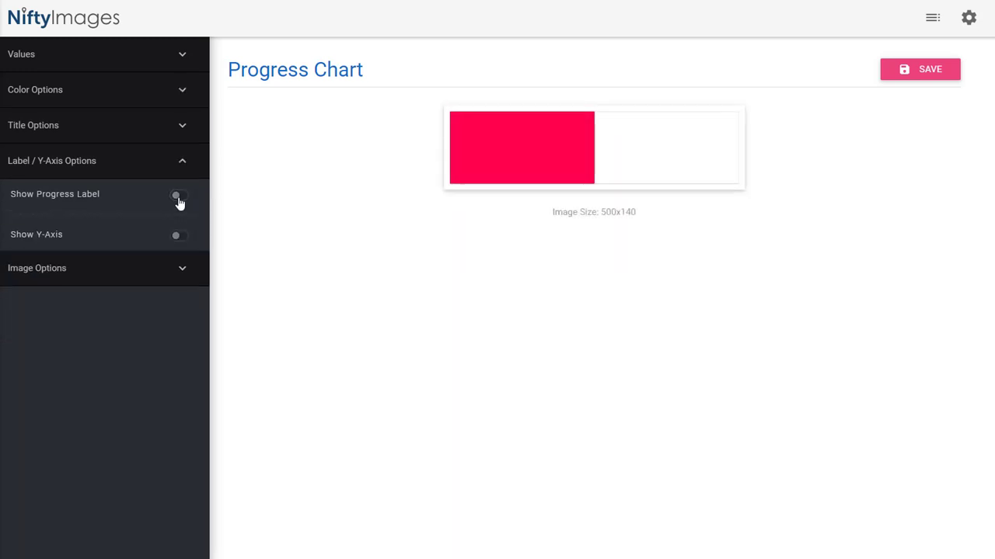
click(164, 274)
double_click(186, 306)
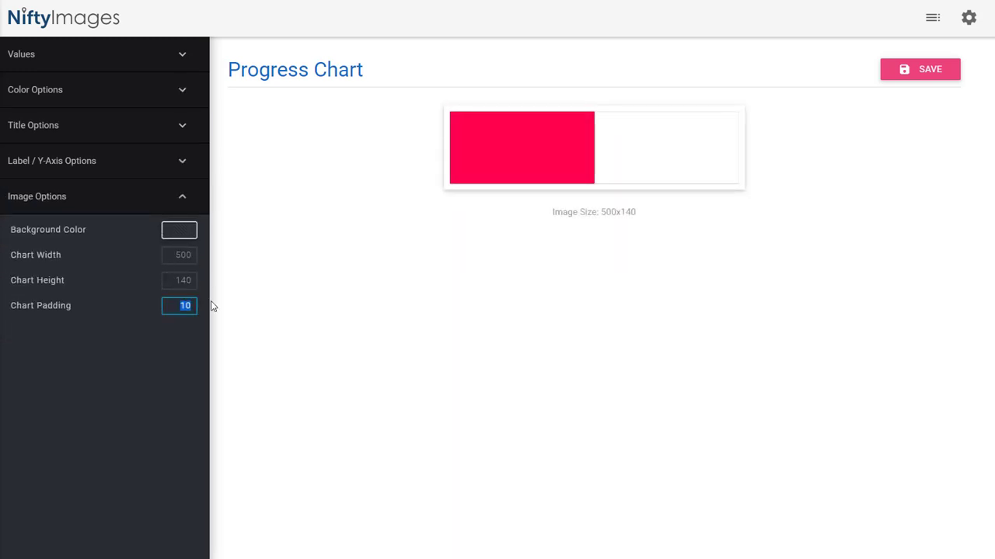
text(0)
click(253, 293)
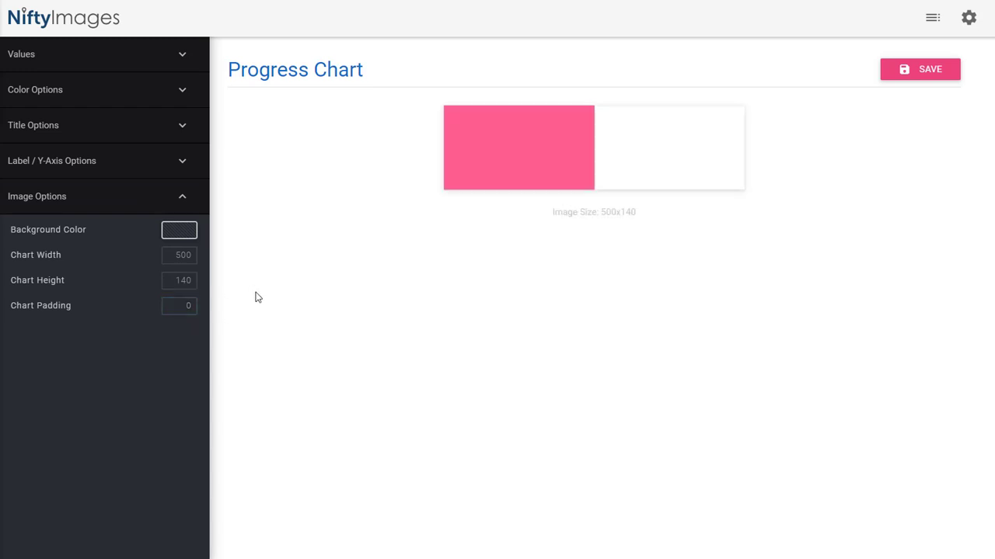
Save the chart as Example1 and select the MERGE_TAG placeholder in its embed code
click(903, 70)
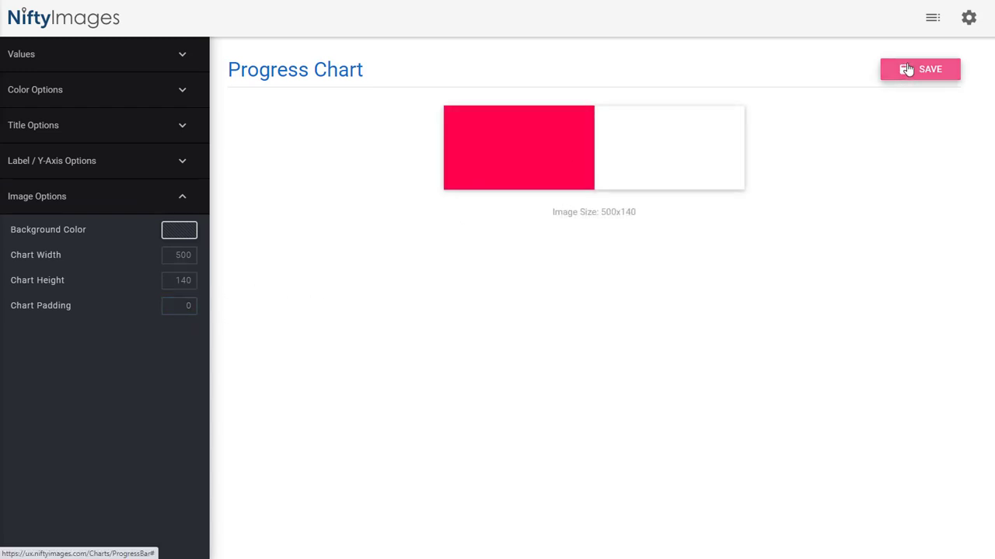
text(Exampl)
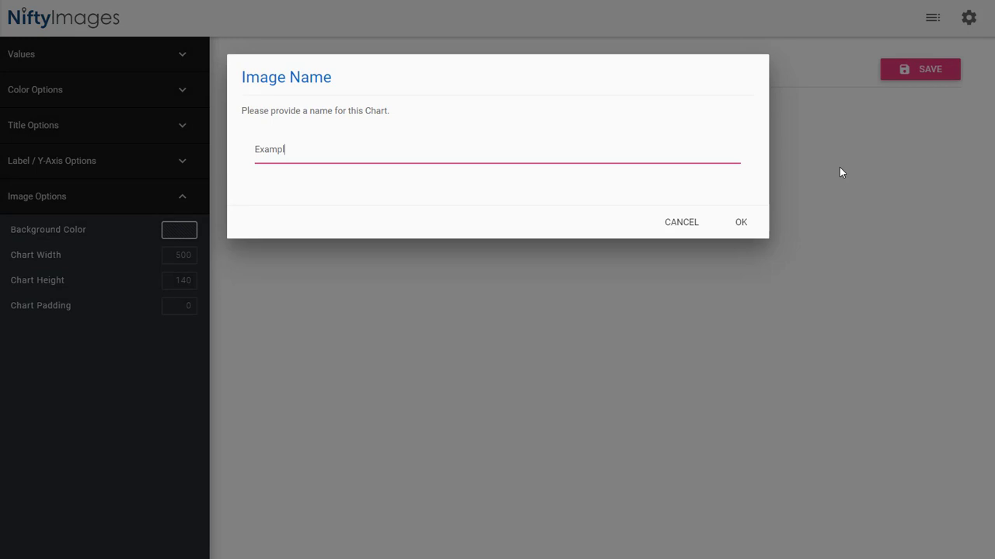
text(e1)
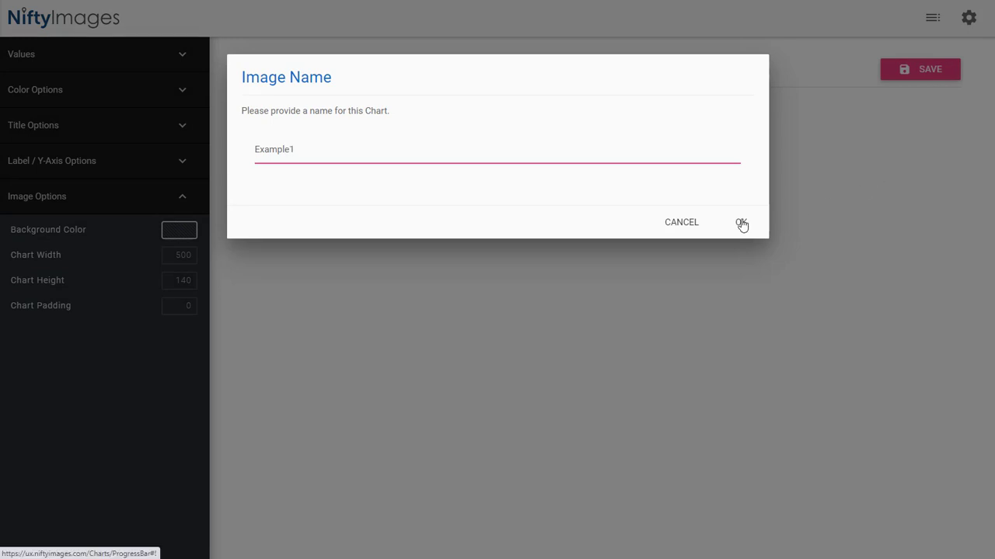
click(741, 223)
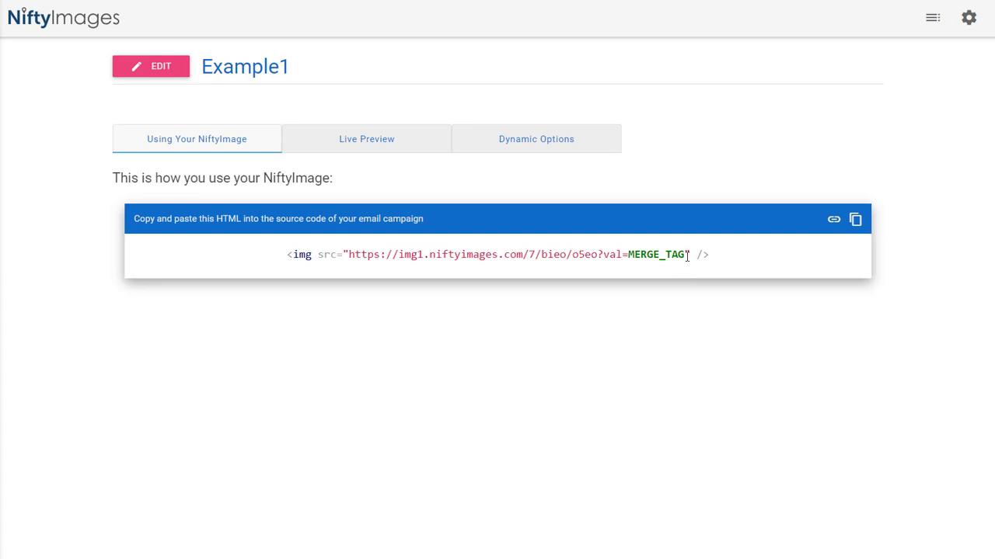
drag(680, 256, 628, 255)
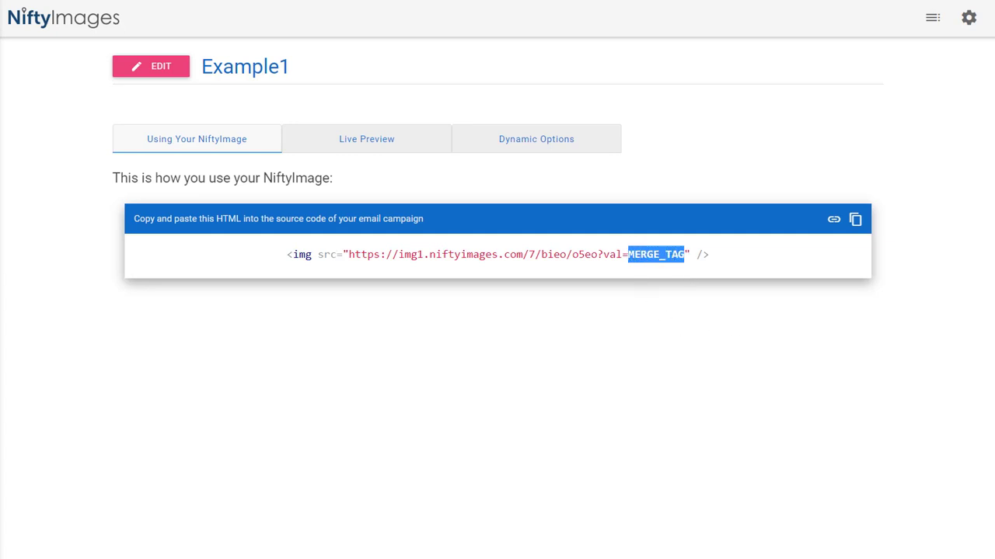
key(alt+Tab)
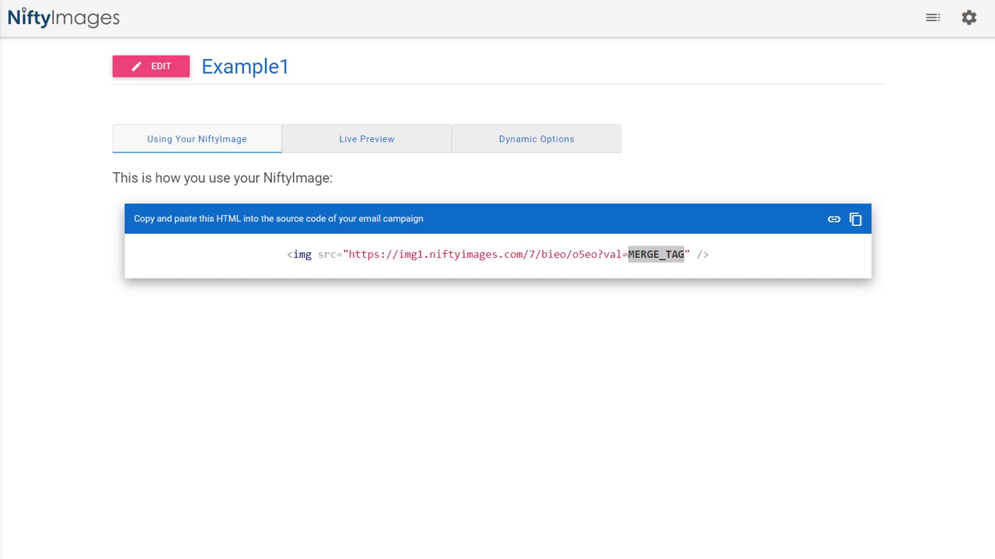
Create a blank 600×500 transparent custom canvas in the Personalized Image editor
click(932, 17)
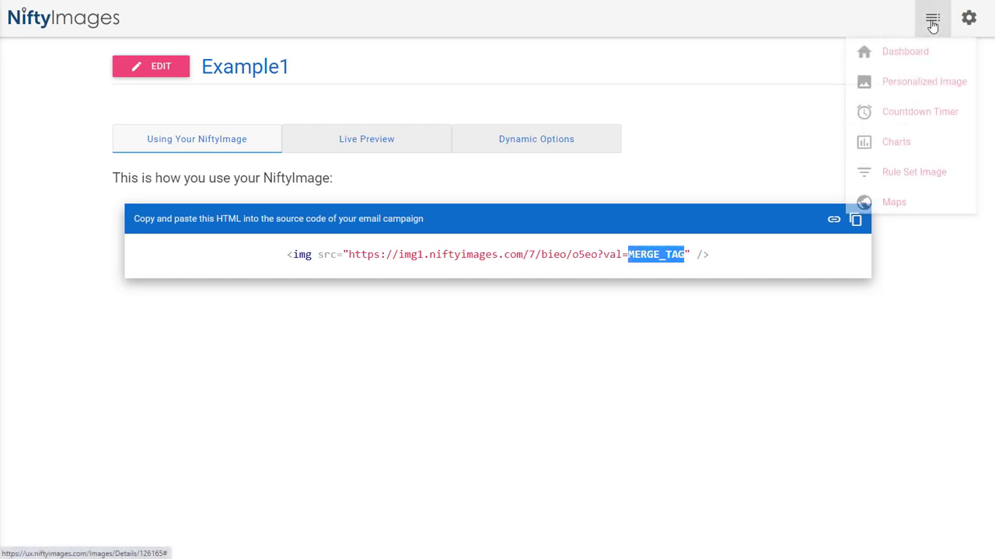
click(902, 88)
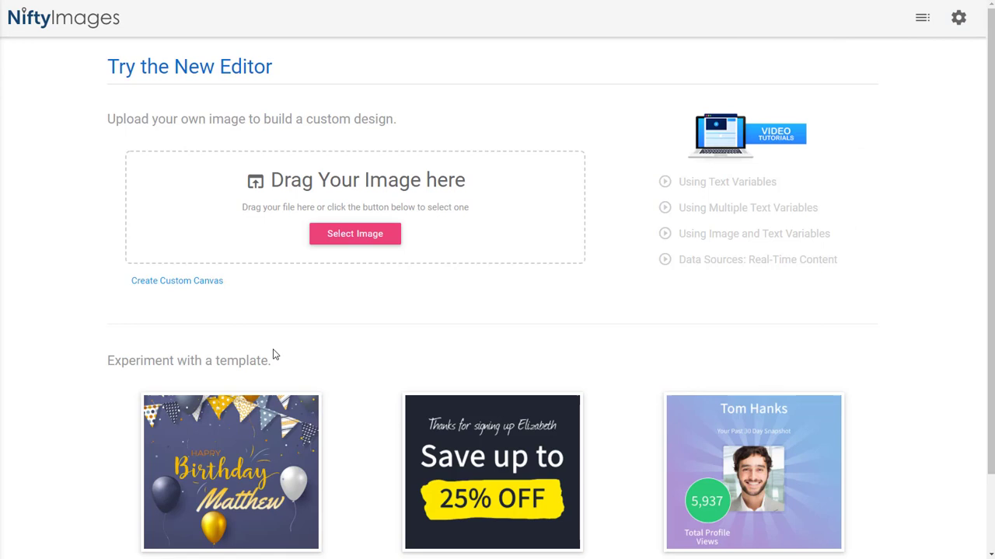
click(190, 282)
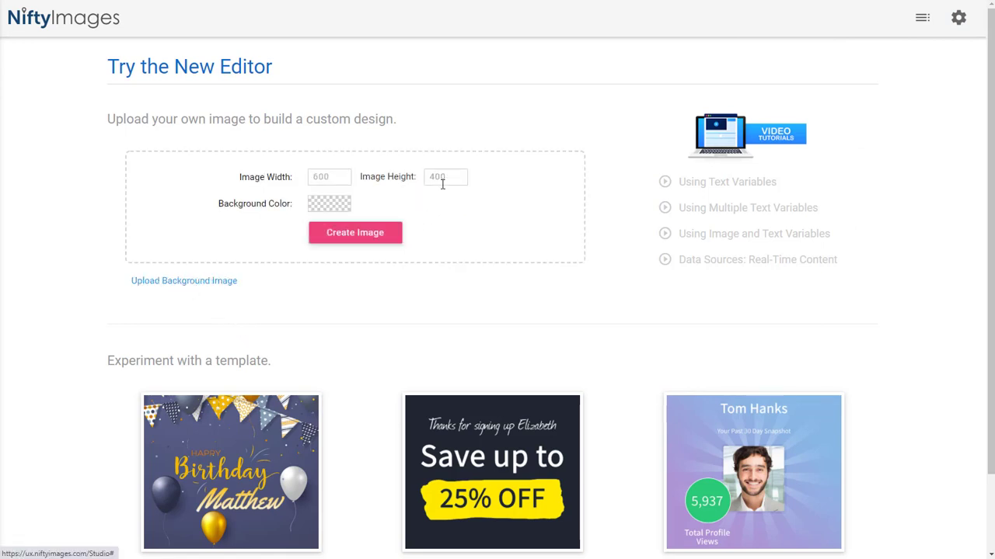
drag(431, 178, 425, 180)
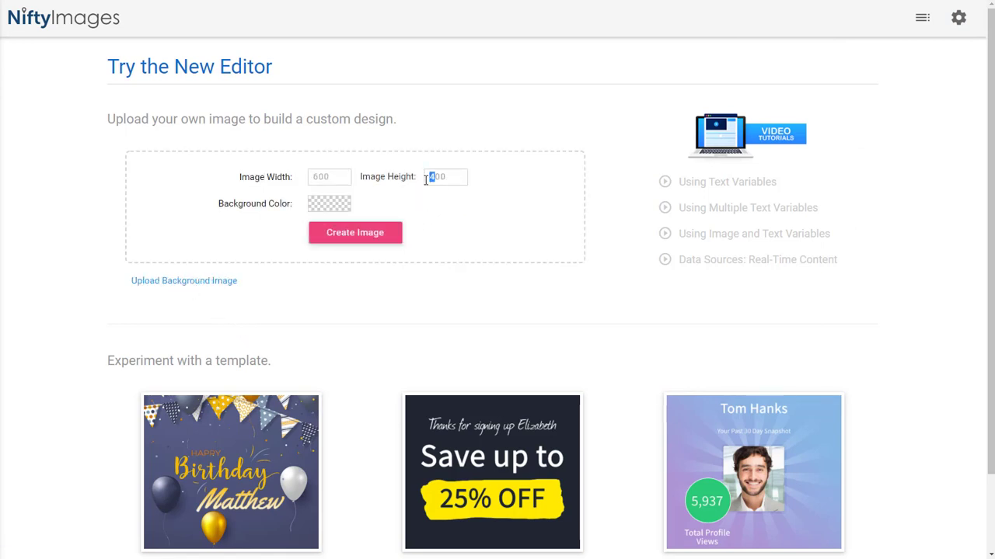
click(379, 236)
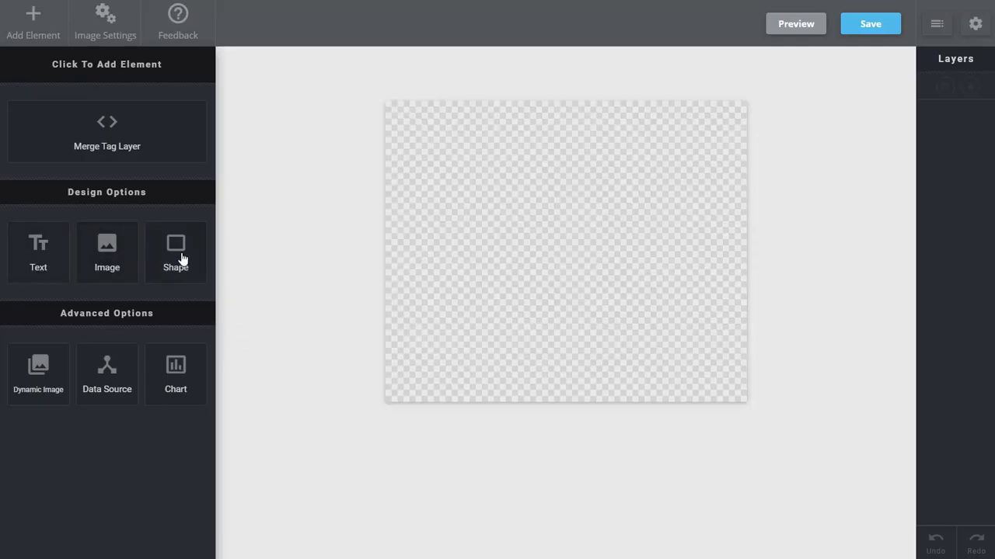
Drop the 'HELP US REACH OUR GOAL' skyline image onto the canvas and lock its layer
click(129, 270)
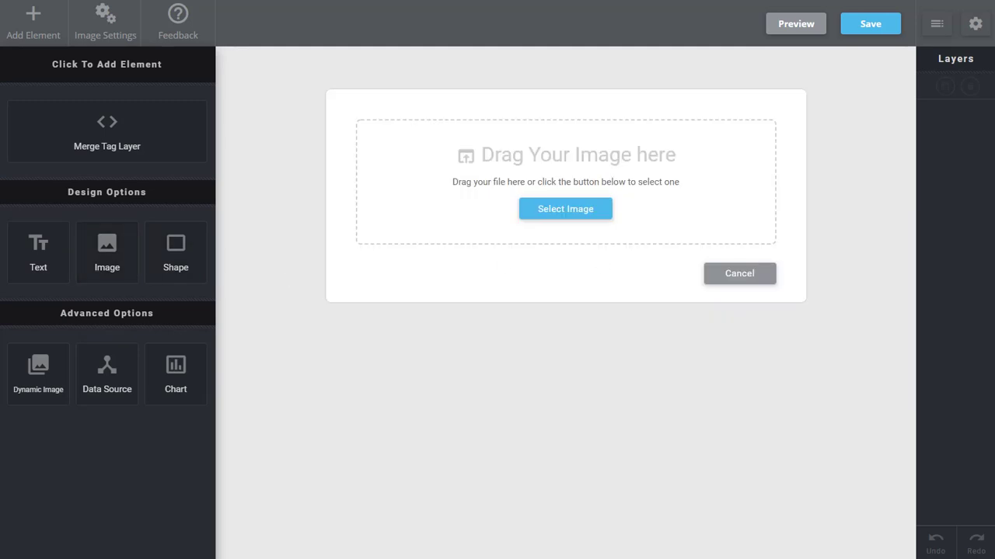
drag(994, 179, 712, 213)
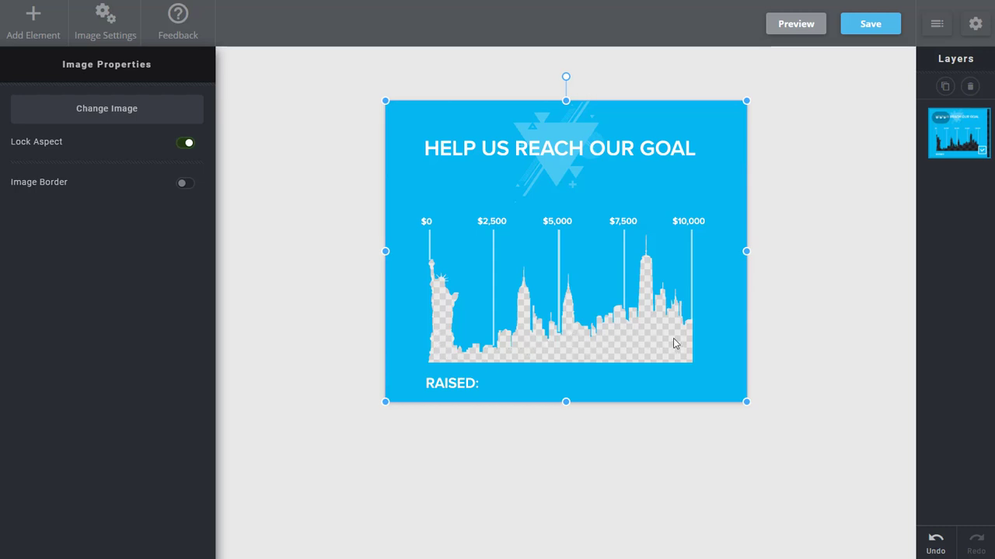
click(940, 118)
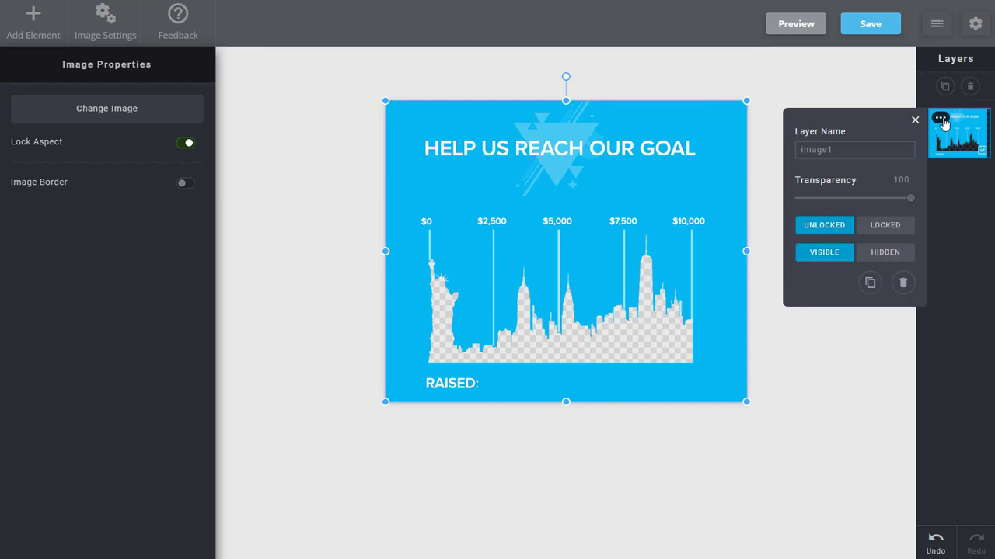
click(896, 230)
click(839, 346)
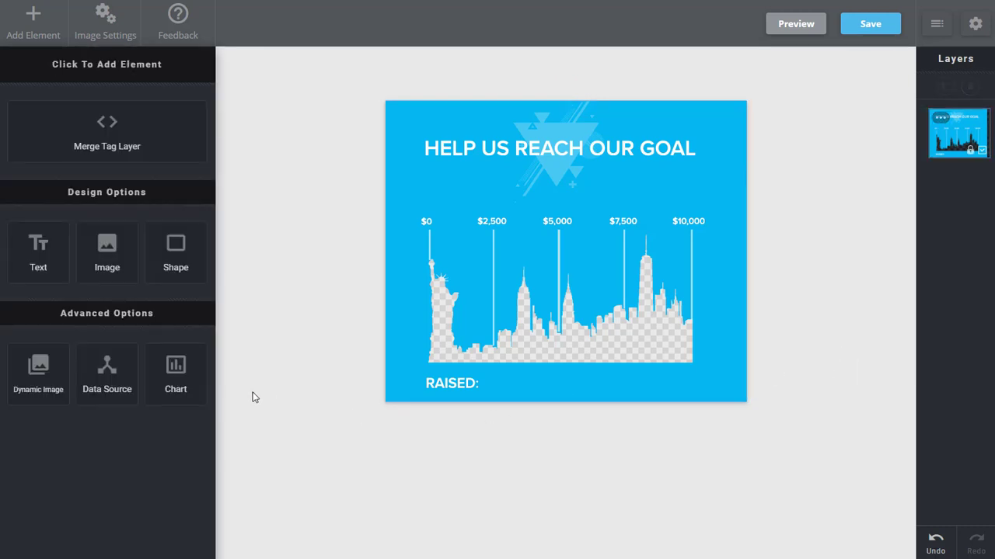
Insert the Example1 chart, found by searching 'exa'
click(187, 384)
text(exa)
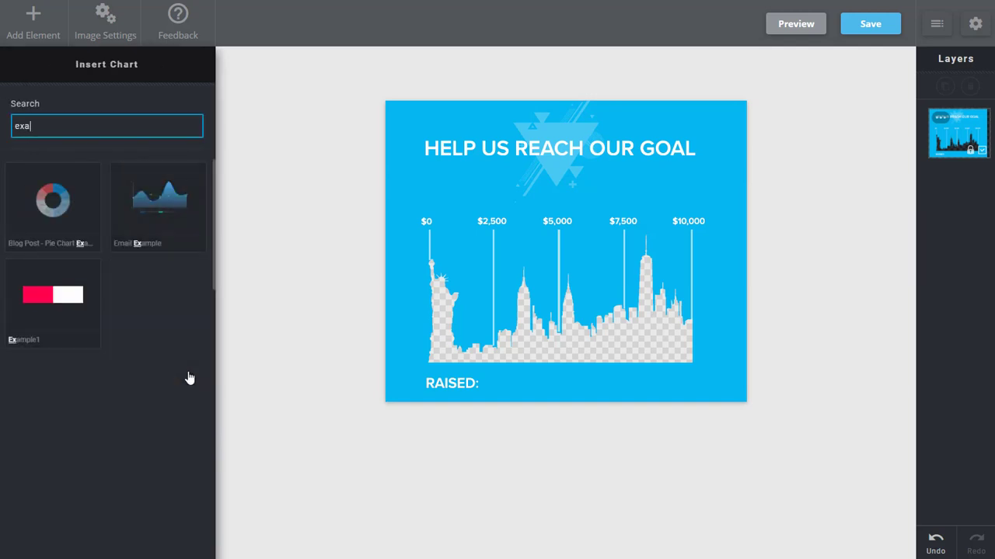
click(71, 314)
Move and resize the chart over the skyline and layer it beneath the skyline image
drag(566, 172, 605, 311)
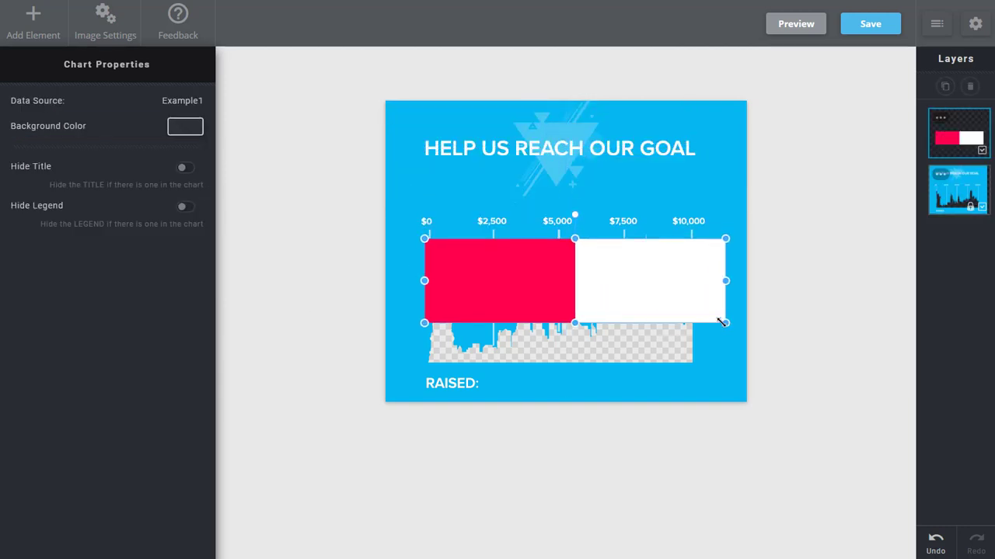
drag(725, 322, 694, 362)
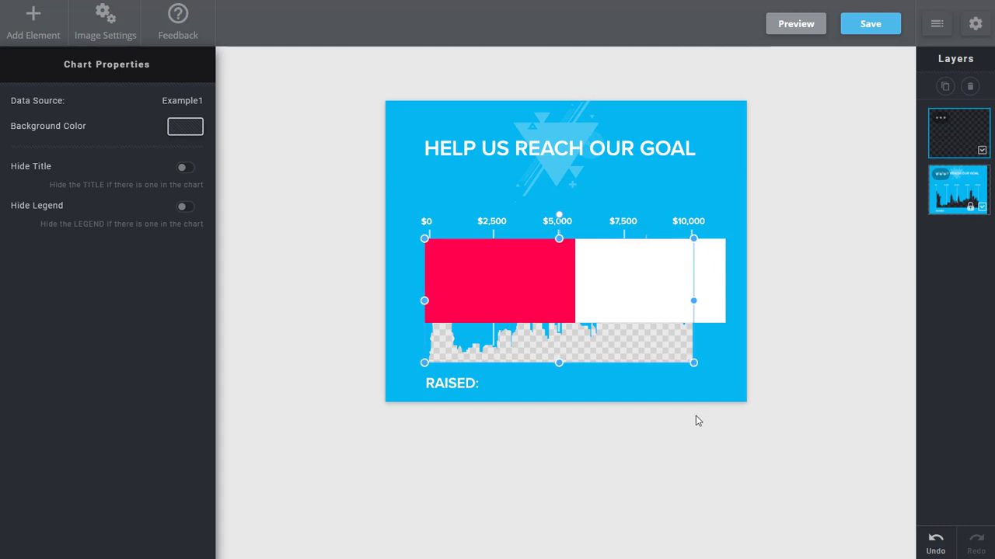
mouse_move(425, 300)
mouse_down()
mouse_move(433, 301)
mouse_move(422, 300)
mouse_up()
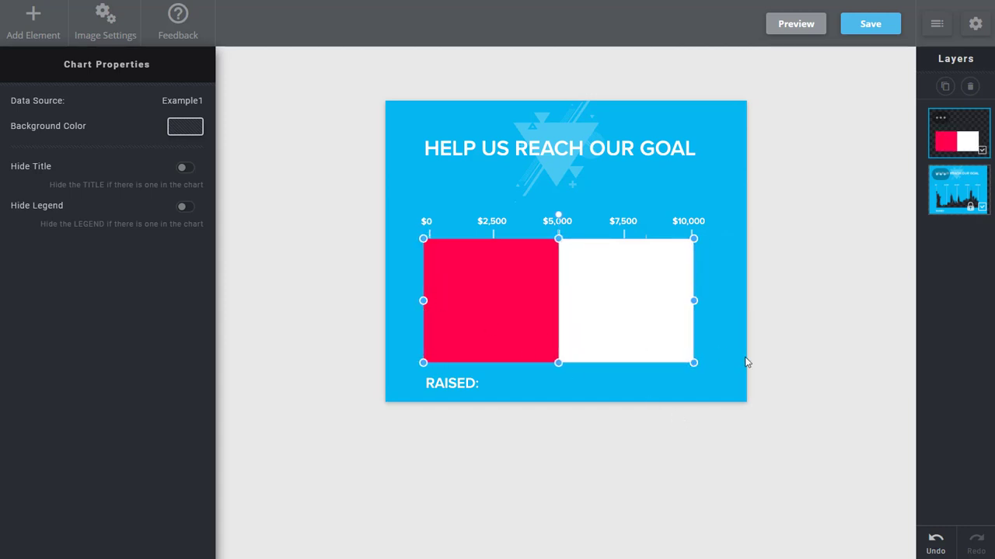
click(822, 354)
drag(958, 144, 964, 199)
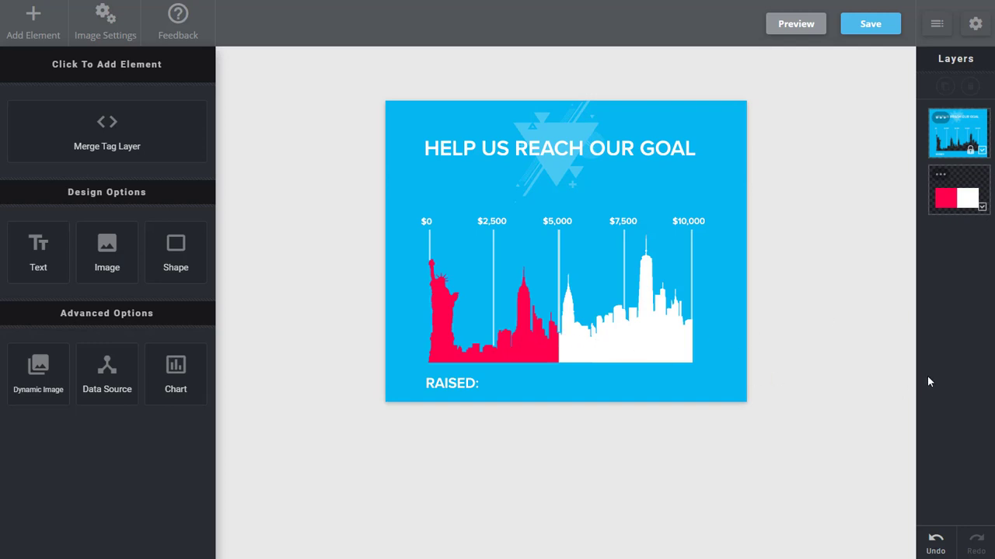
click(804, 30)
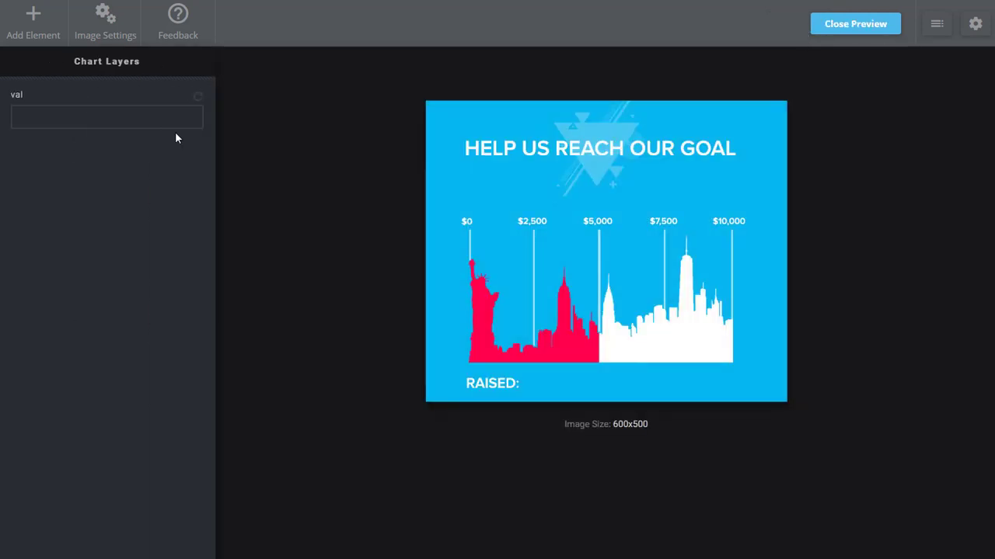
click(135, 118)
text(2500)
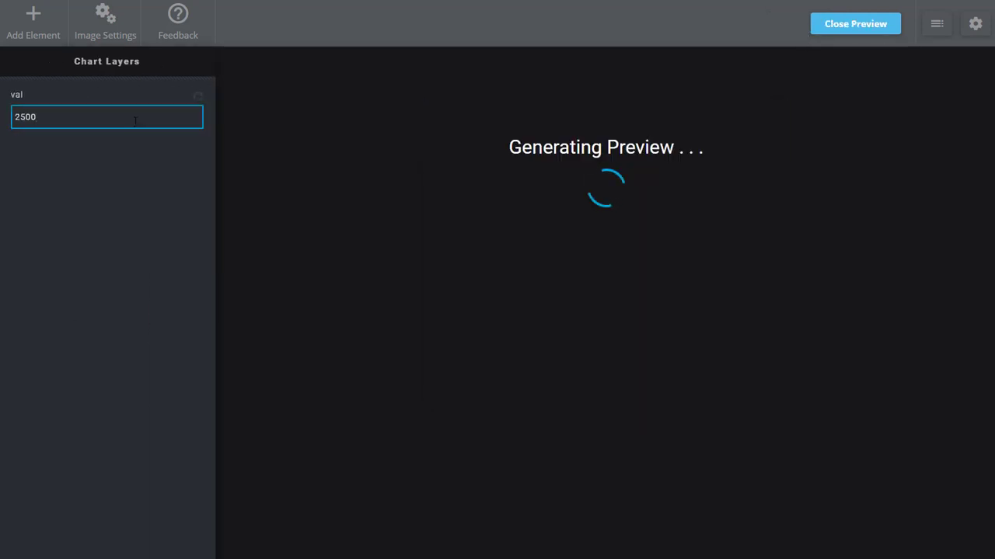
drag(15, 116, 26, 117)
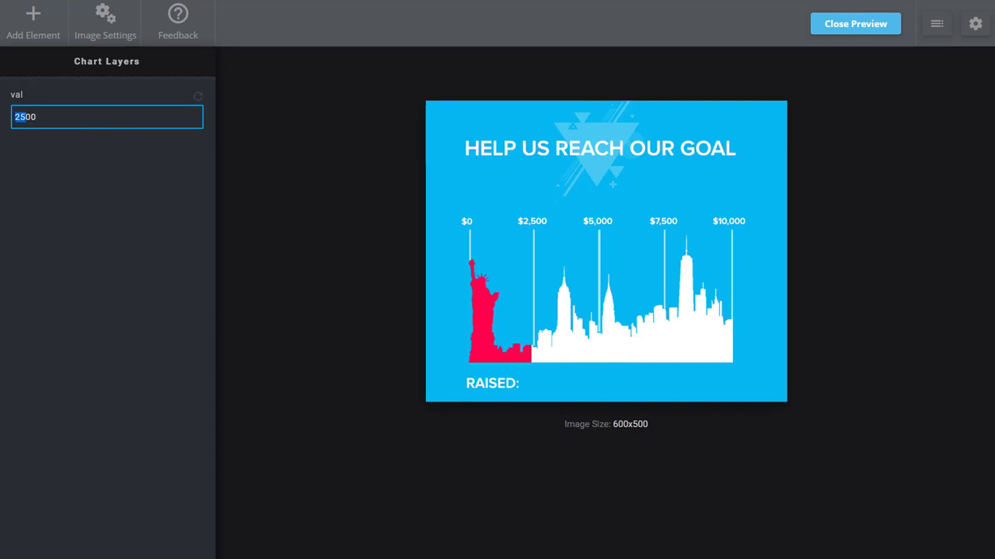
text(50)
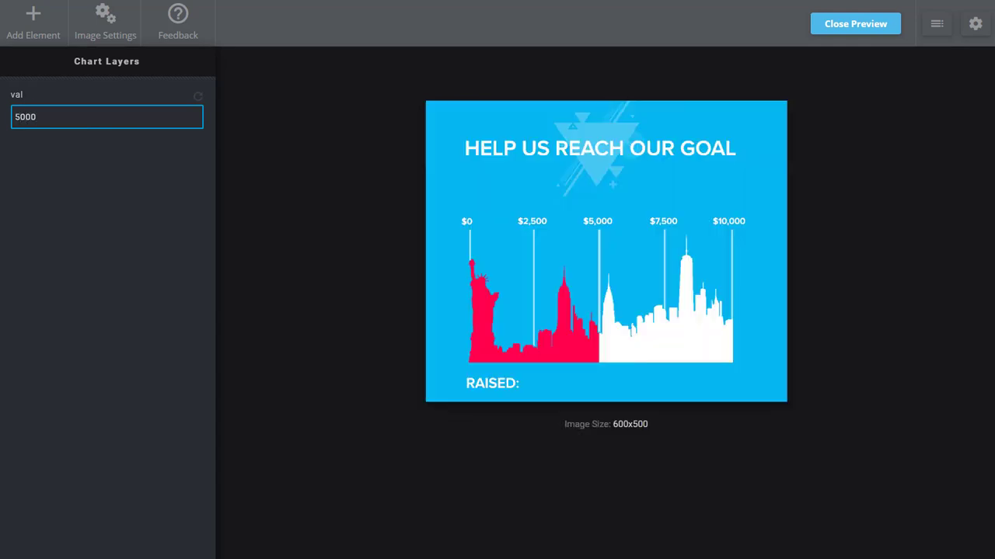
text(82)
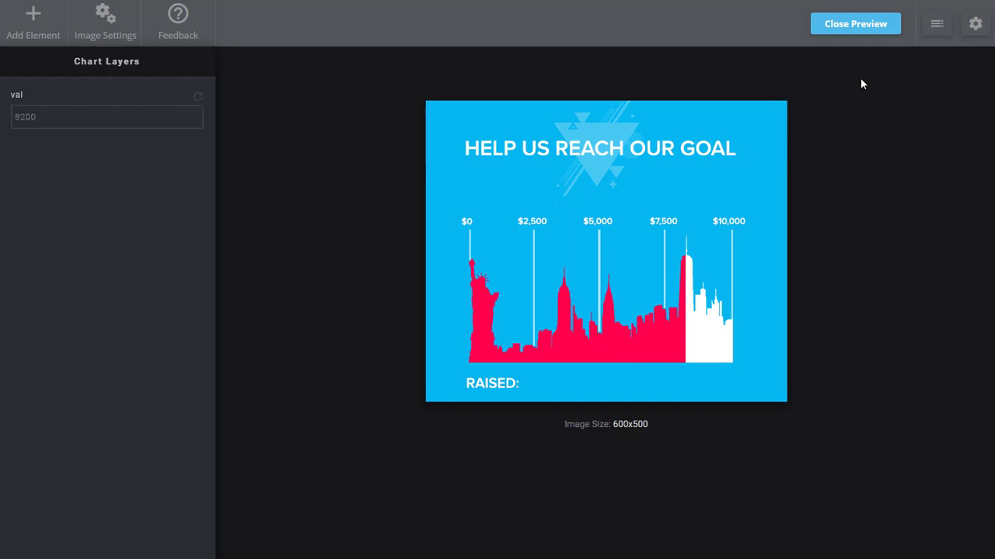
click(840, 29)
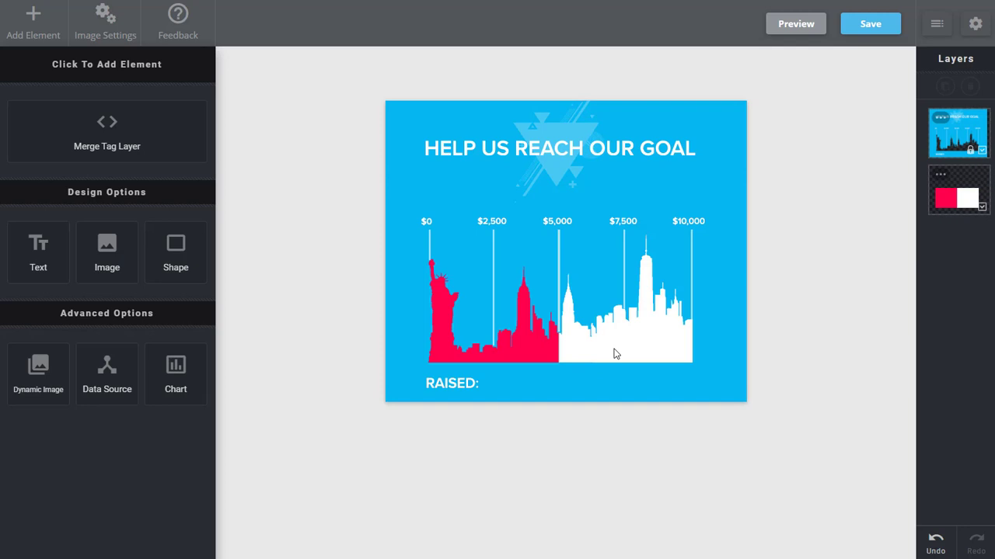
Add a [val] merge tag text layer and place it beside RAISED
click(143, 139)
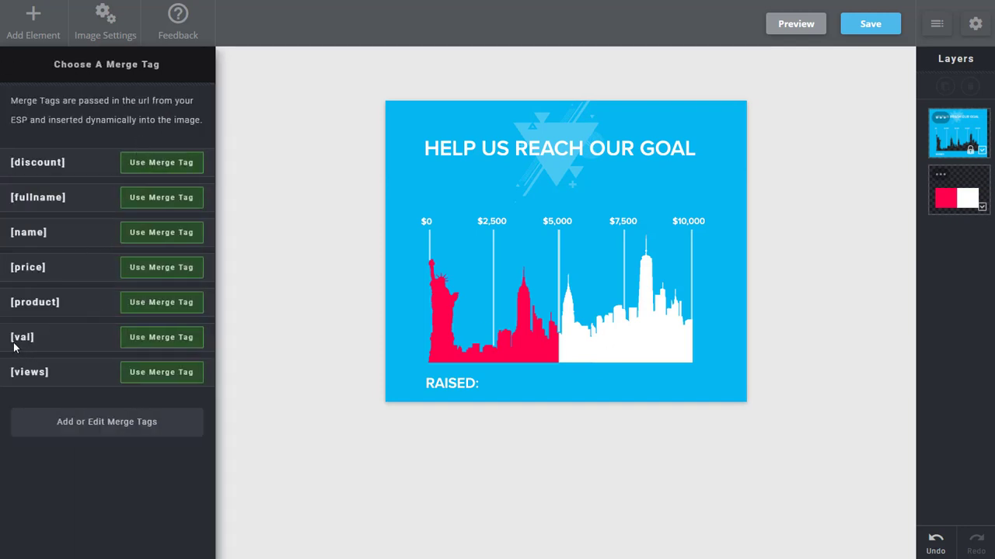
click(133, 337)
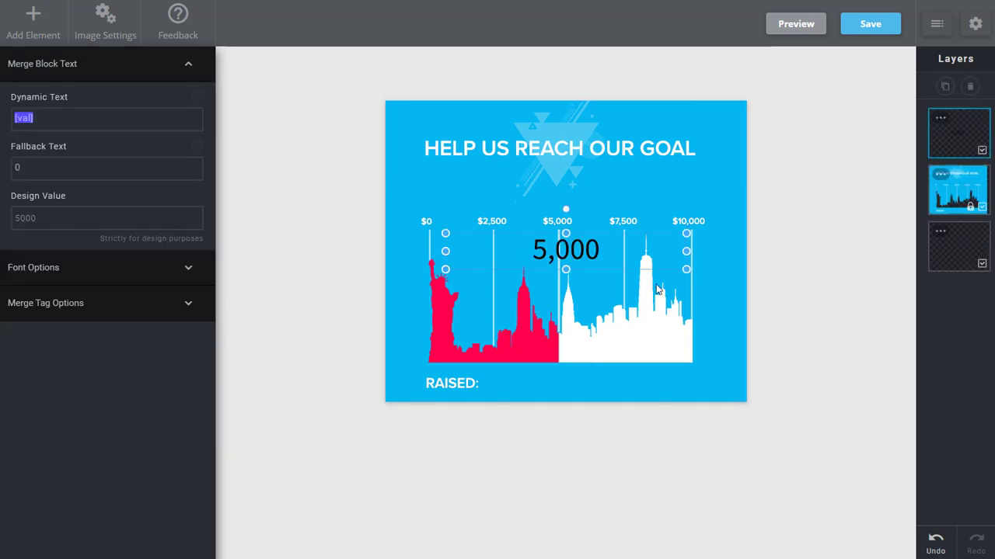
drag(583, 189, 617, 383)
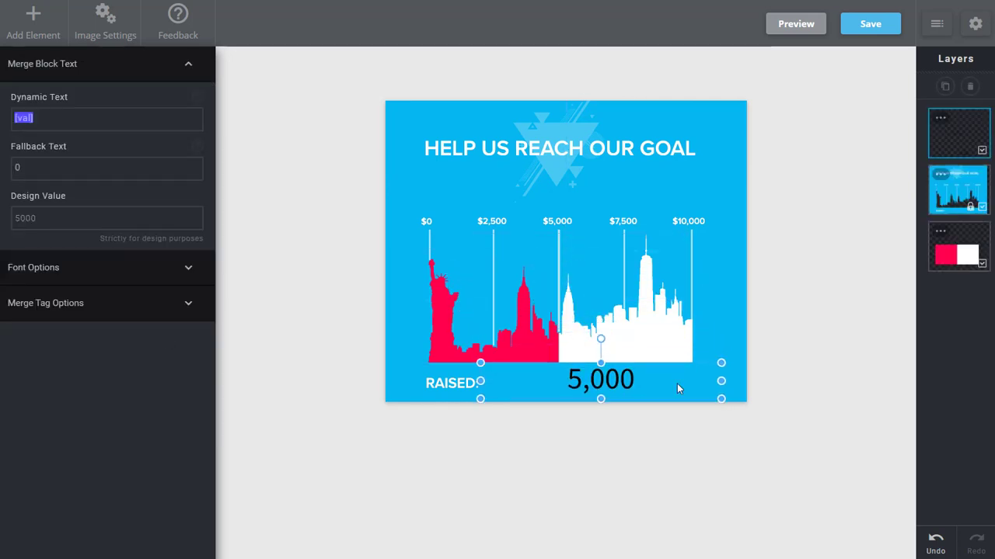
drag(716, 382, 592, 381)
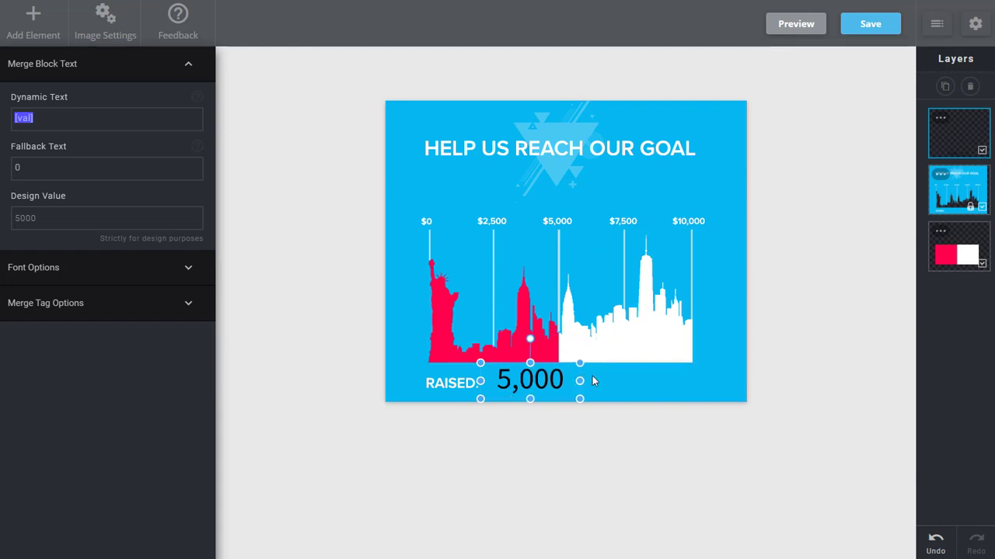
Reduce the amount text's font size to 42 and make it white
click(120, 267)
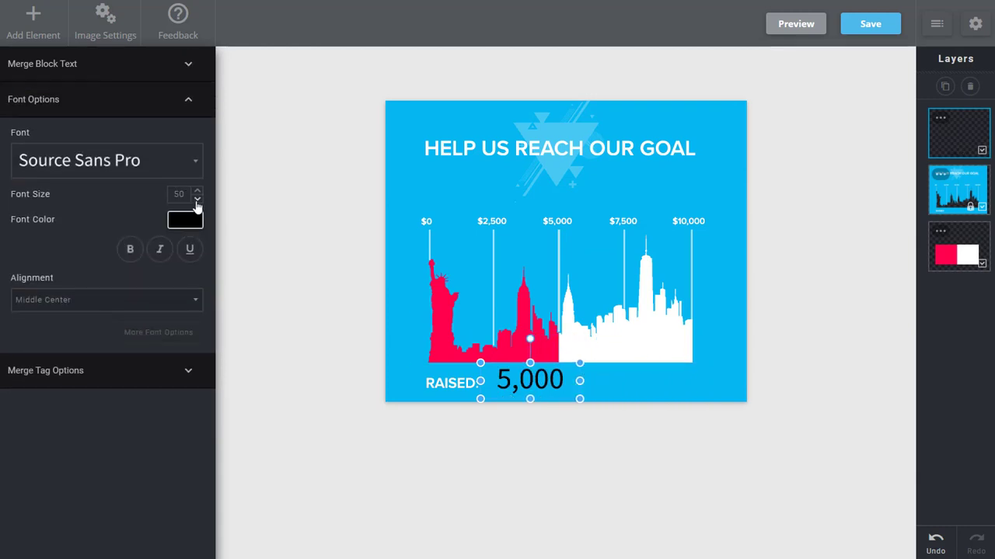
click(197, 201)
click(197, 201)
click(197, 201)
click(197, 201)
click(197, 200)
click(197, 201)
click(197, 200)
click(198, 200)
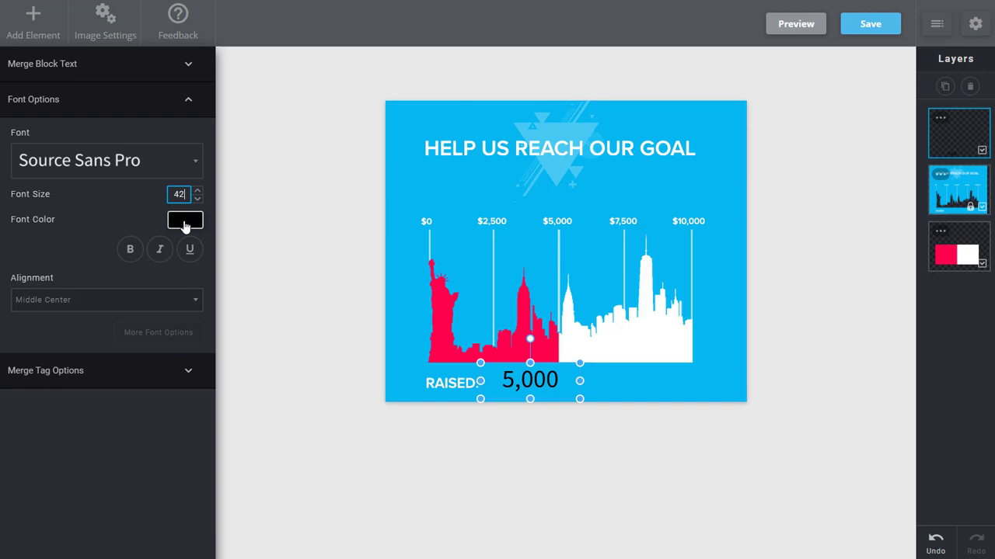
click(185, 220)
drag(197, 254, 110, 210)
click(110, 209)
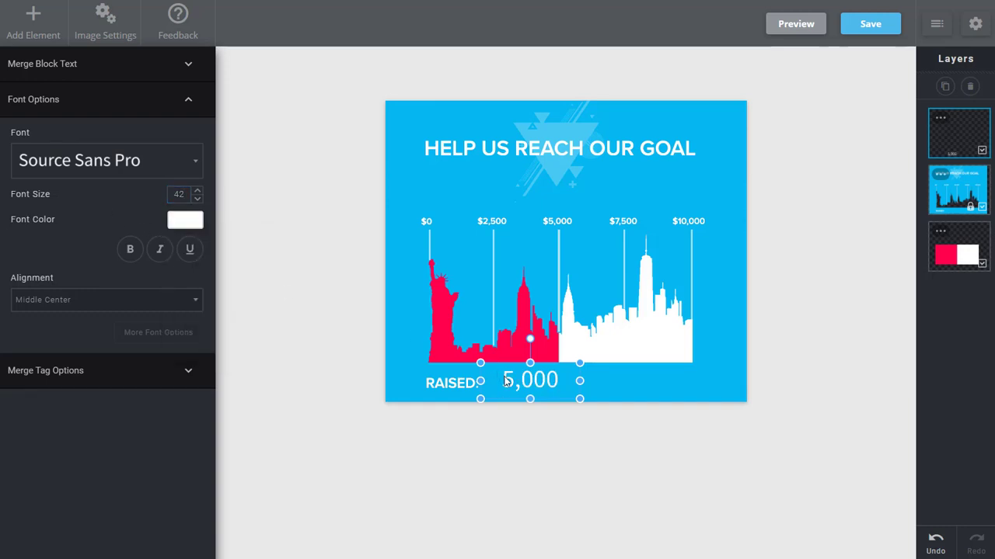
Prefix the Dynamic Text with $ so it reads $5,000, nudged toward RAISED
click(118, 71)
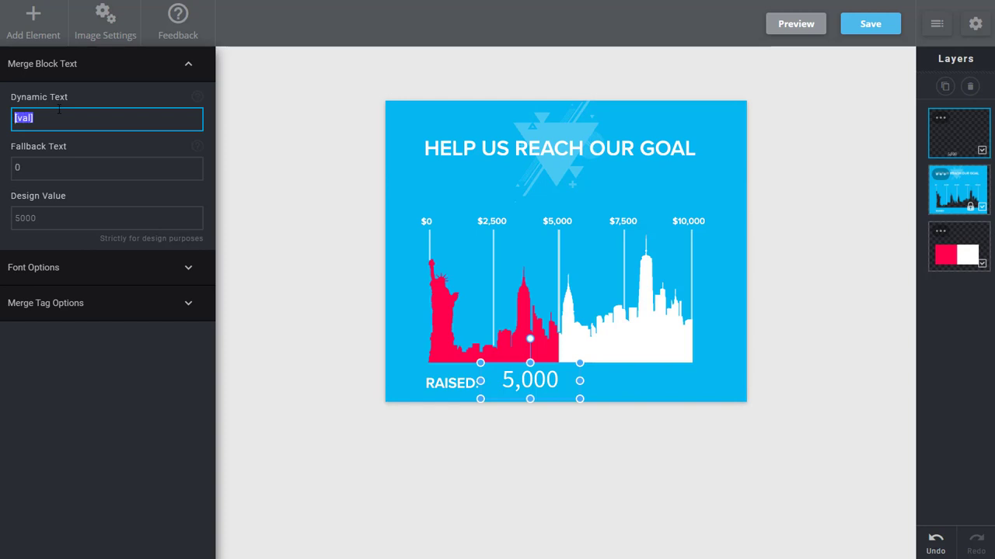
text($)
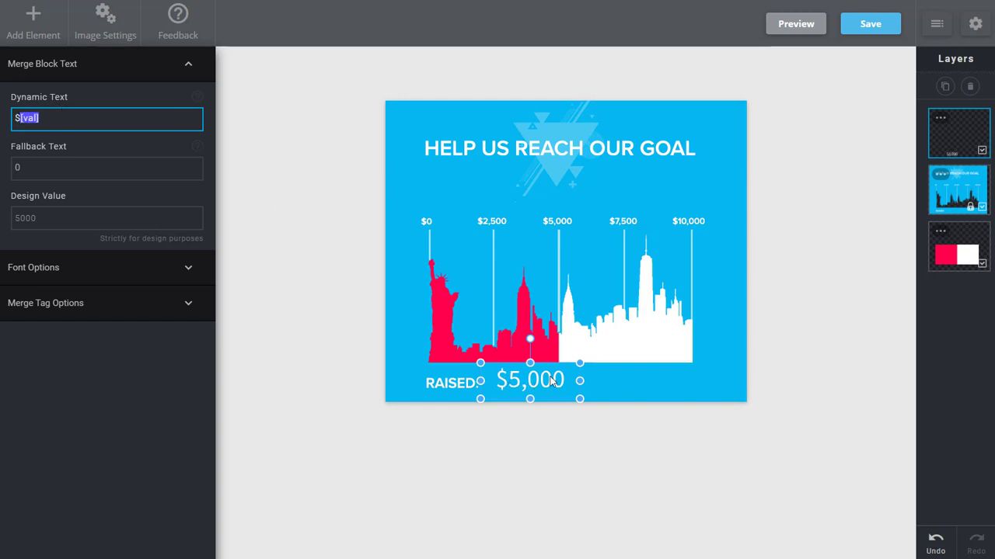
drag(542, 380, 524, 386)
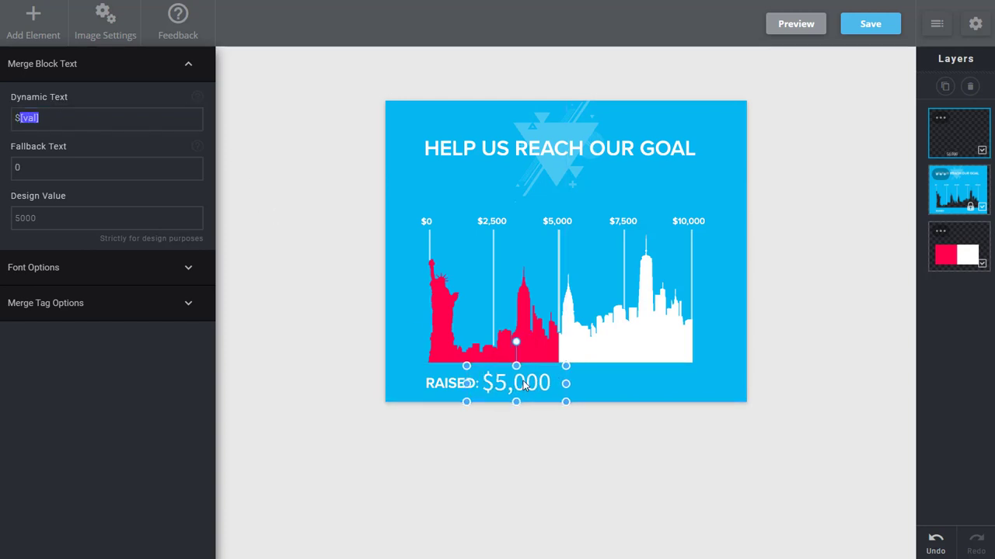
Shrink the $5,000 text to size 32 and shift it left
click(129, 267)
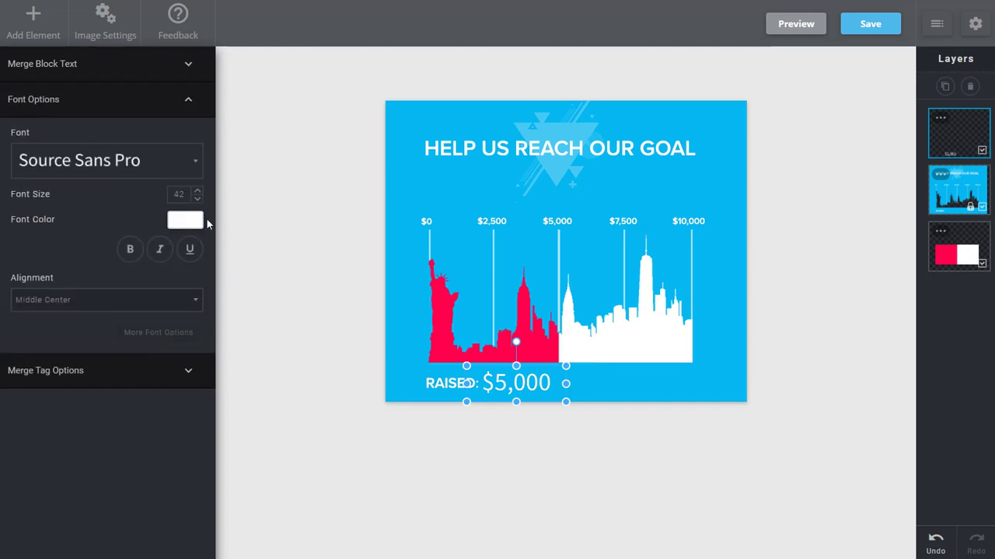
click(198, 201)
click(197, 201)
click(197, 200)
click(198, 201)
click(197, 201)
click(198, 201)
click(197, 200)
click(197, 200)
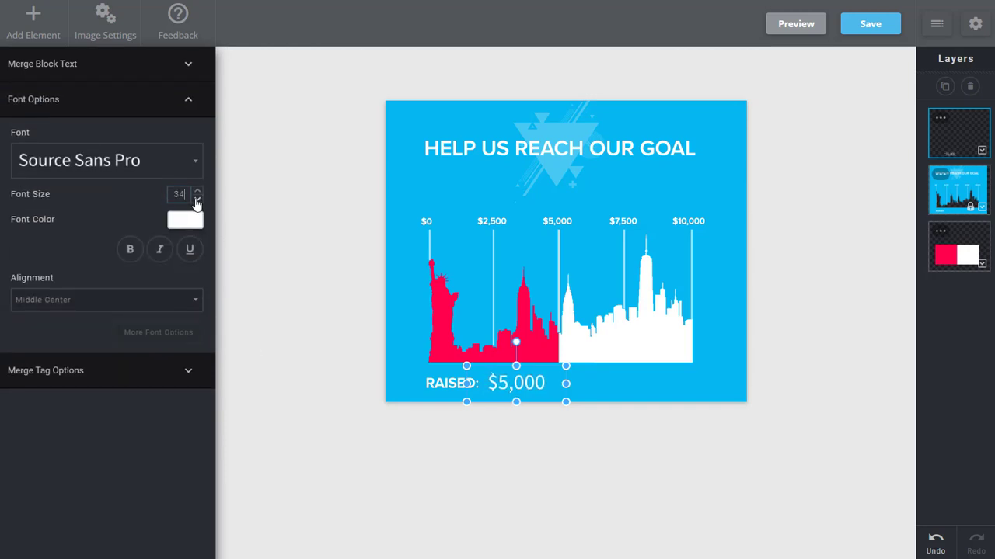
click(197, 201)
click(198, 200)
drag(531, 394, 521, 394)
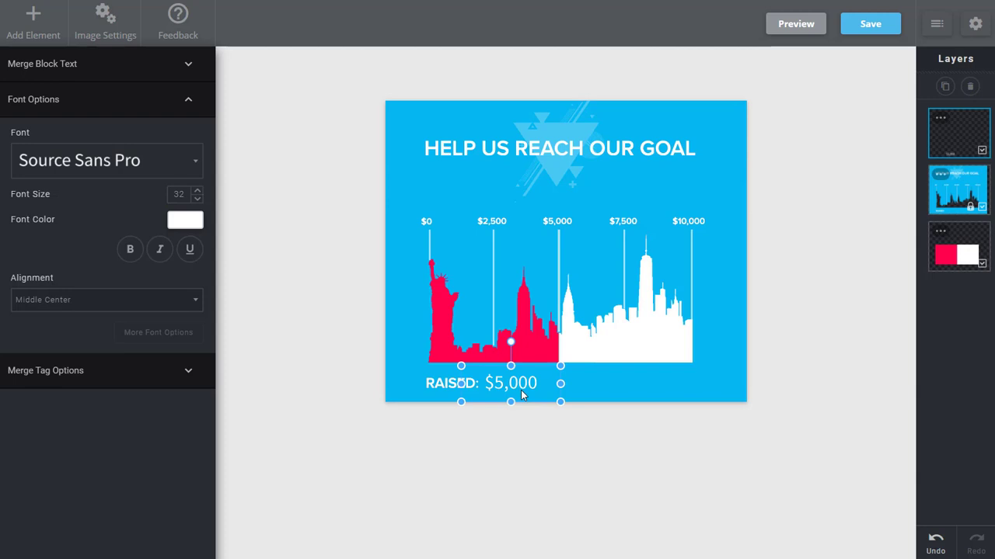
click(638, 443)
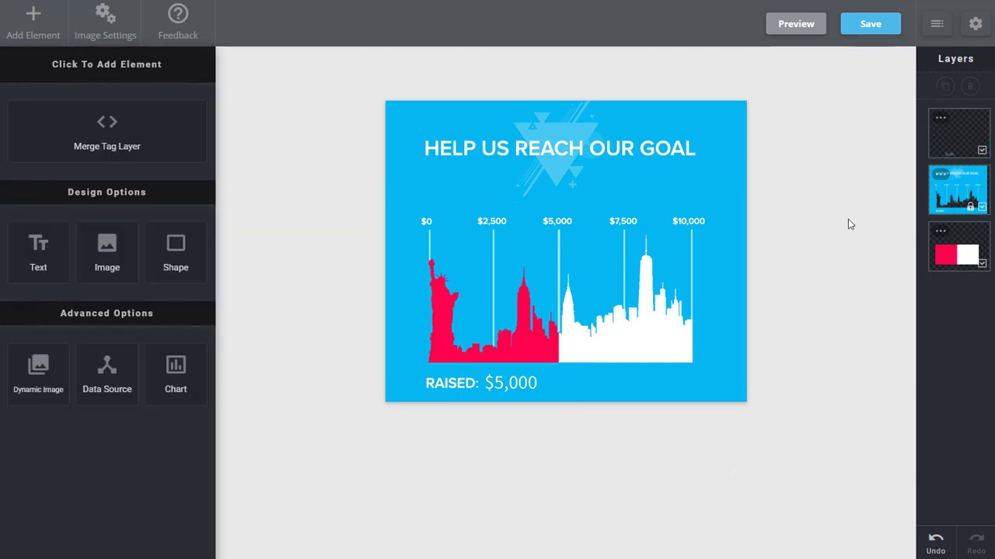
Preview the skyline image and randomize the val raised amount four times
click(804, 30)
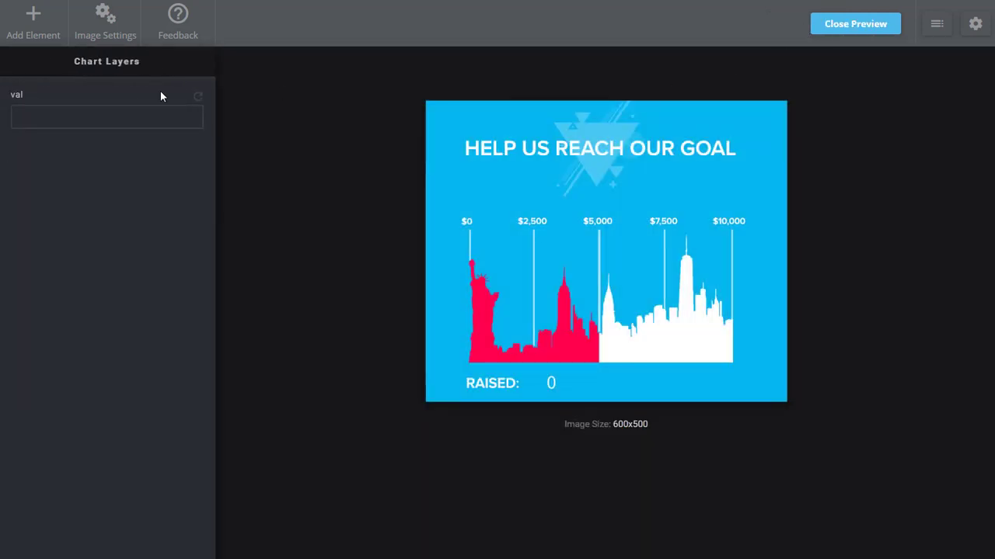
click(197, 98)
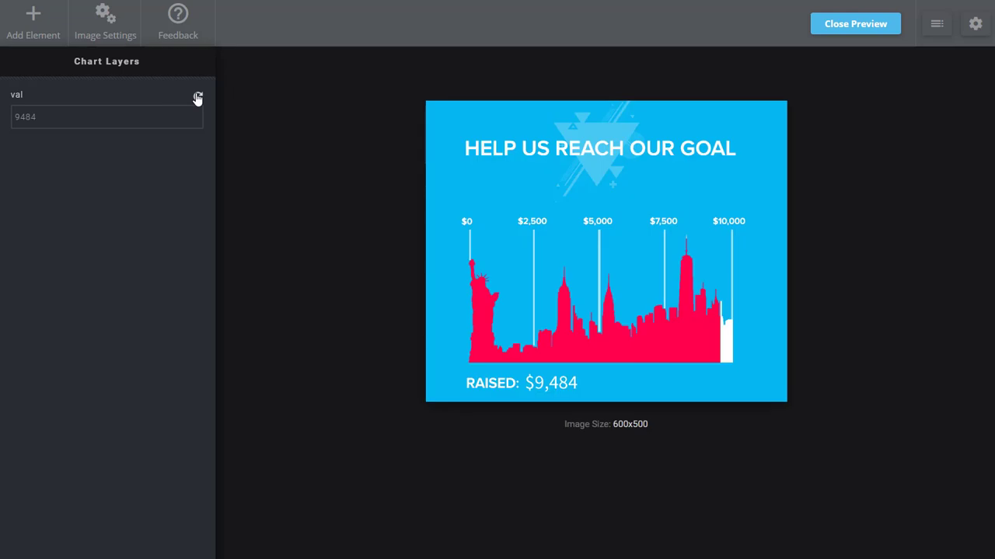
click(198, 98)
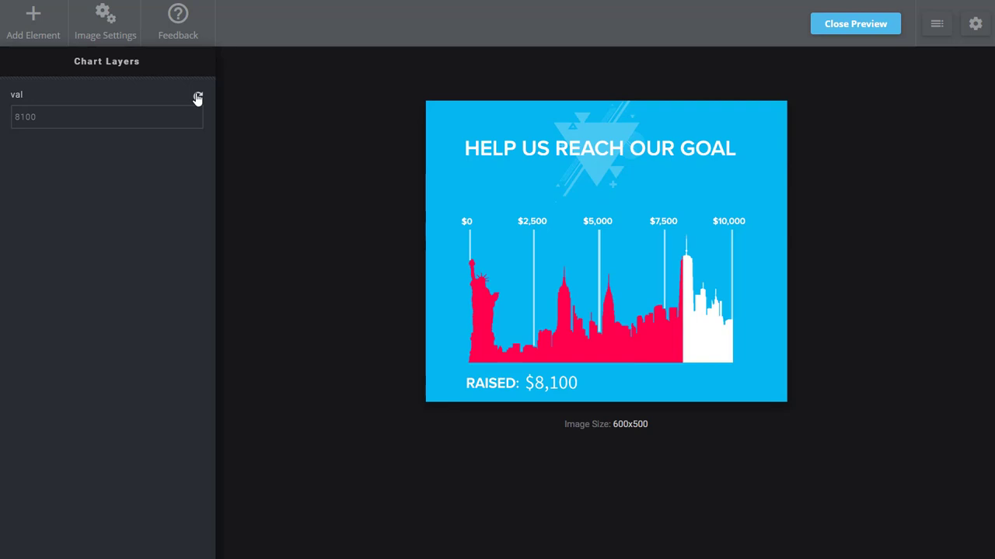
click(197, 97)
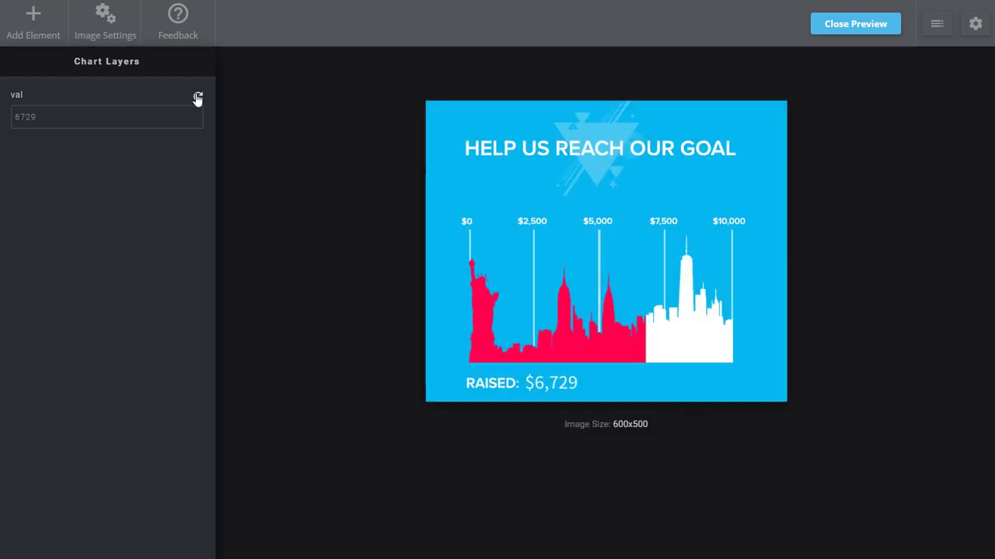
click(197, 98)
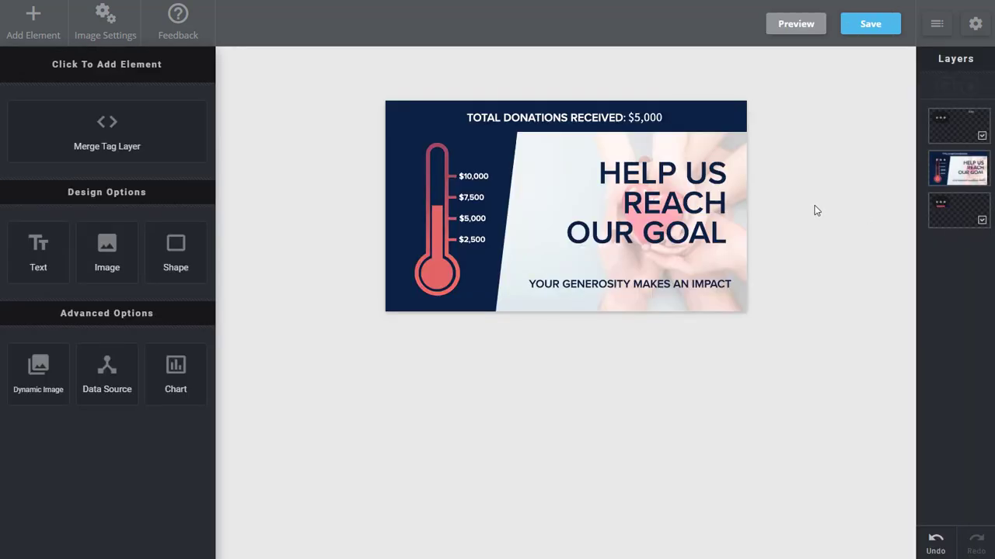
Make the thermometer background layer visible again after adjusting the bar chart, then deselect the chart
click(983, 181)
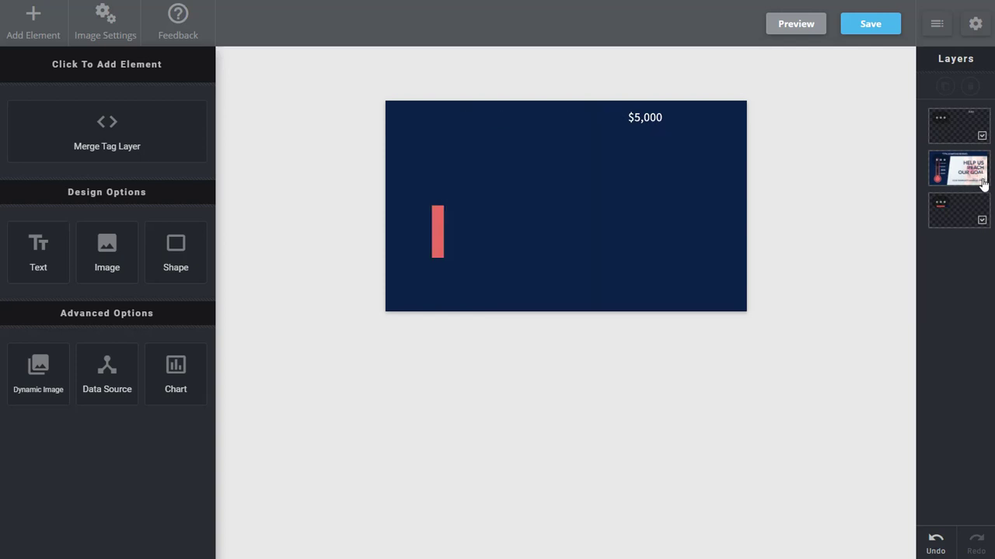
click(961, 218)
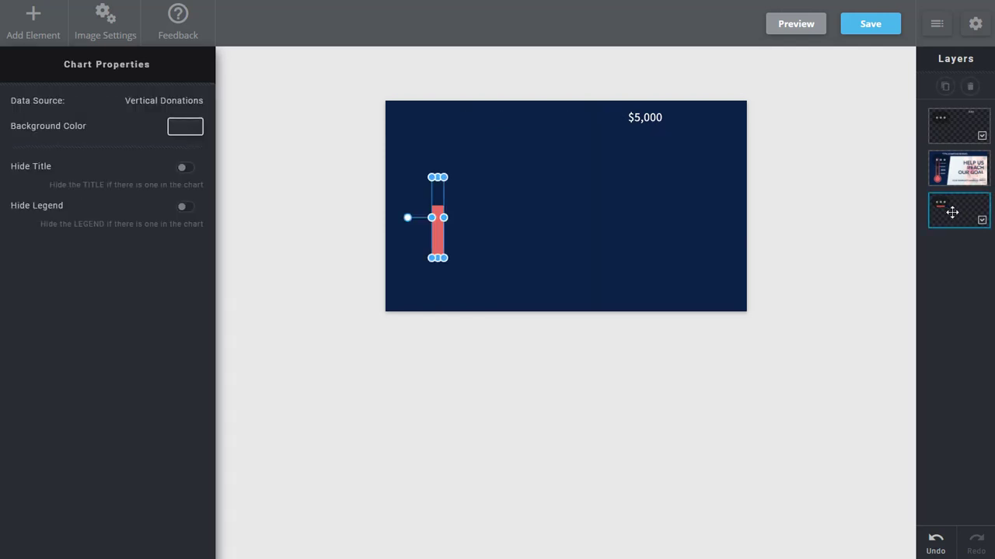
mouse_move(407, 218)
mouse_down()
mouse_move(437, 193)
mouse_move(403, 217)
mouse_up()
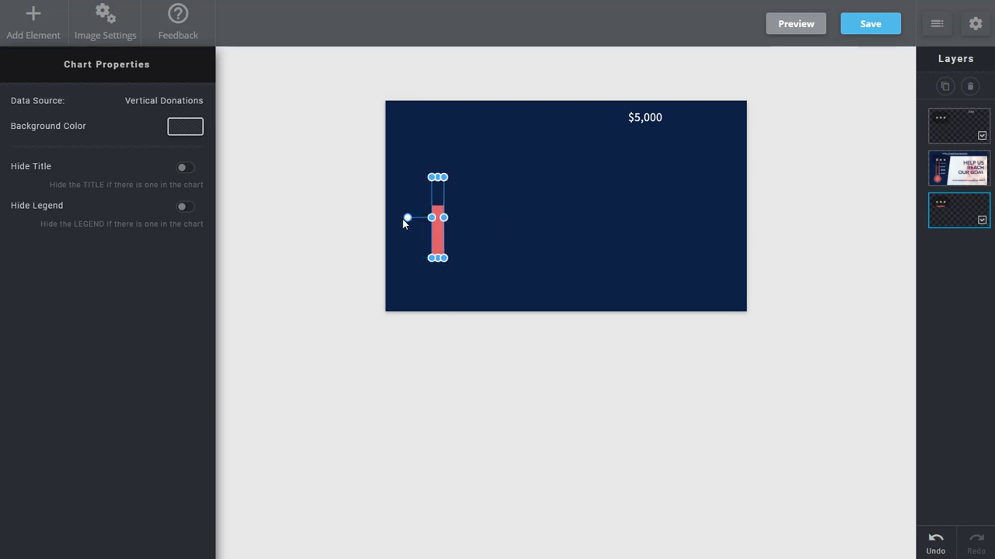
click(982, 184)
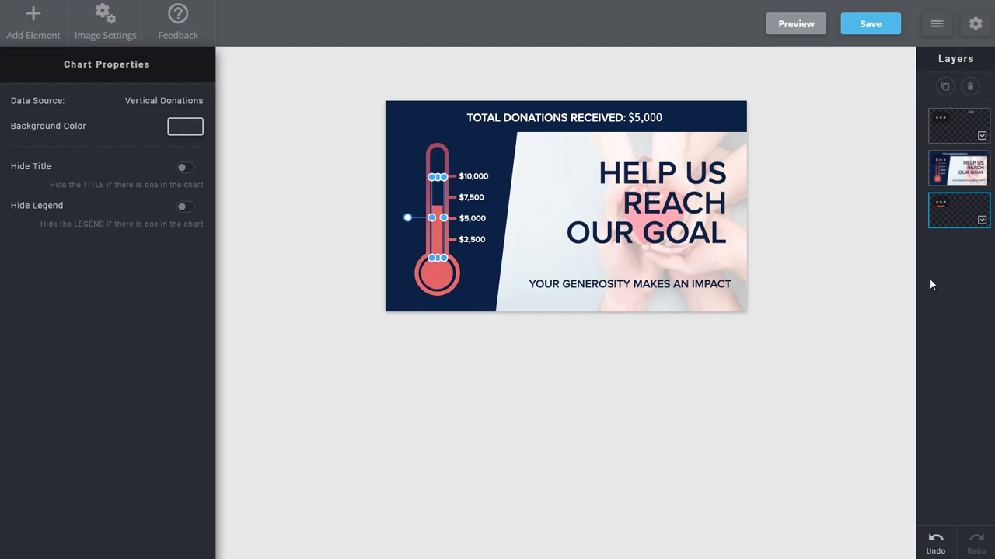
click(859, 270)
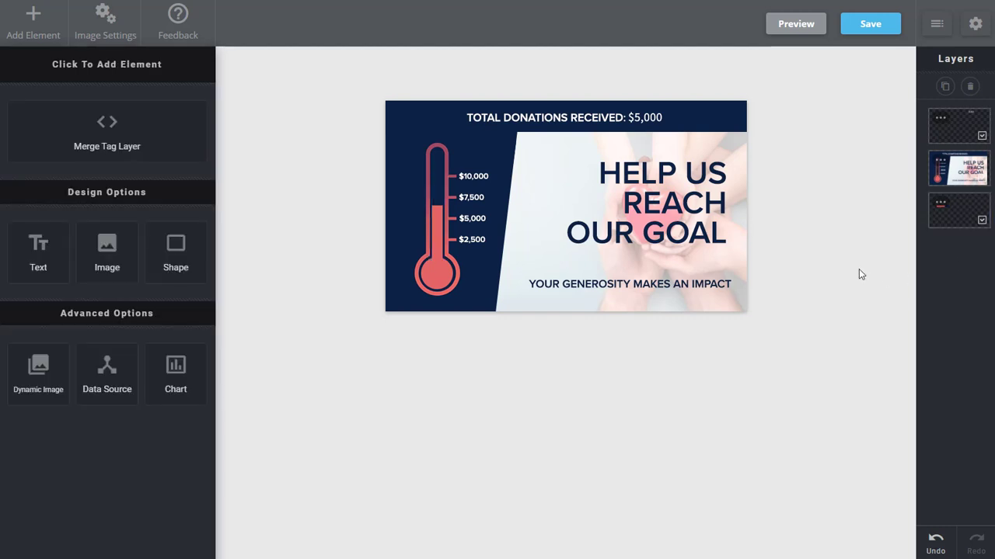
Bring up the $5,000 amount's dynamic text settings, showing $[val] with design value 5000
click(982, 137)
click(982, 137)
click(982, 125)
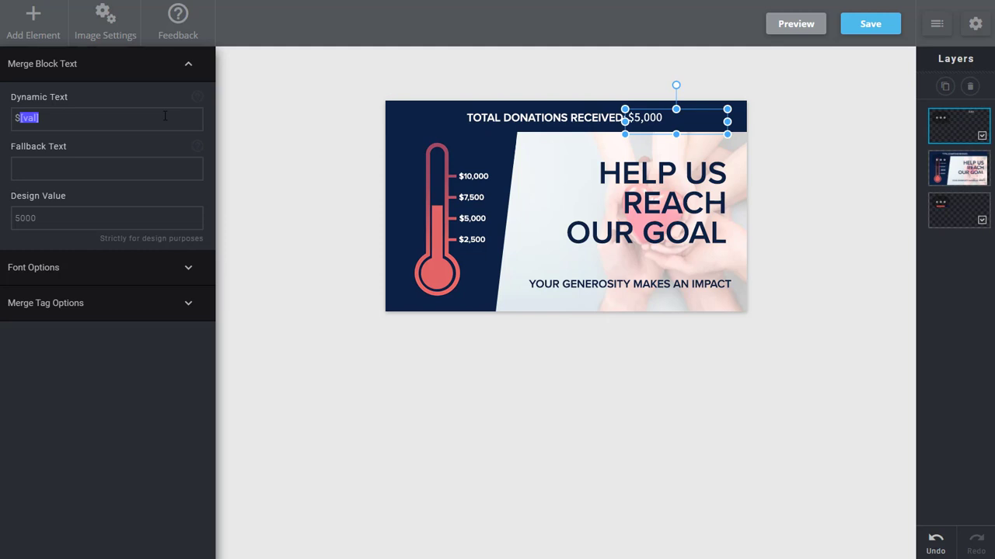
Preview the thermometer, re-randomizing val until the donation reads $8,716 with a higher fill
click(788, 29)
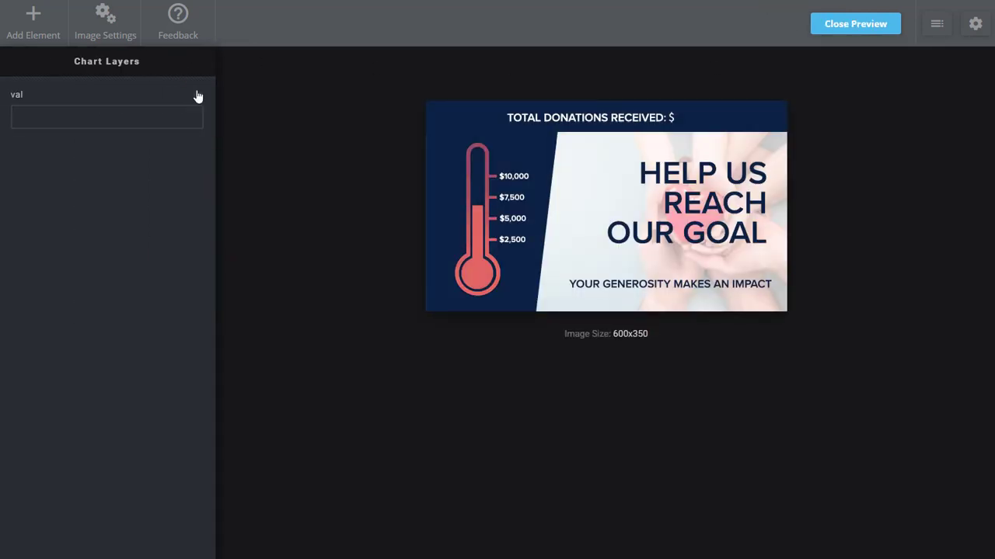
click(198, 97)
click(198, 96)
click(198, 96)
click(198, 97)
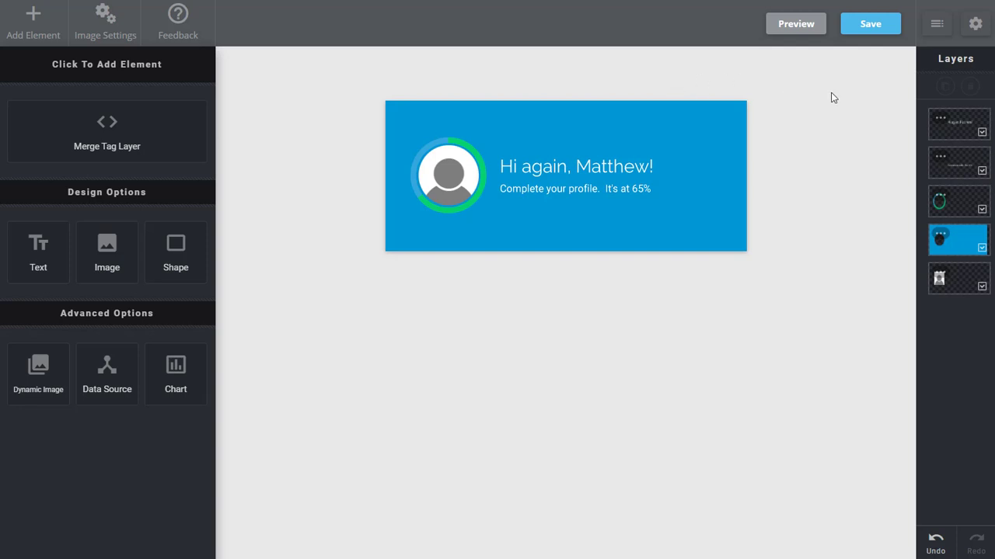
click(969, 123)
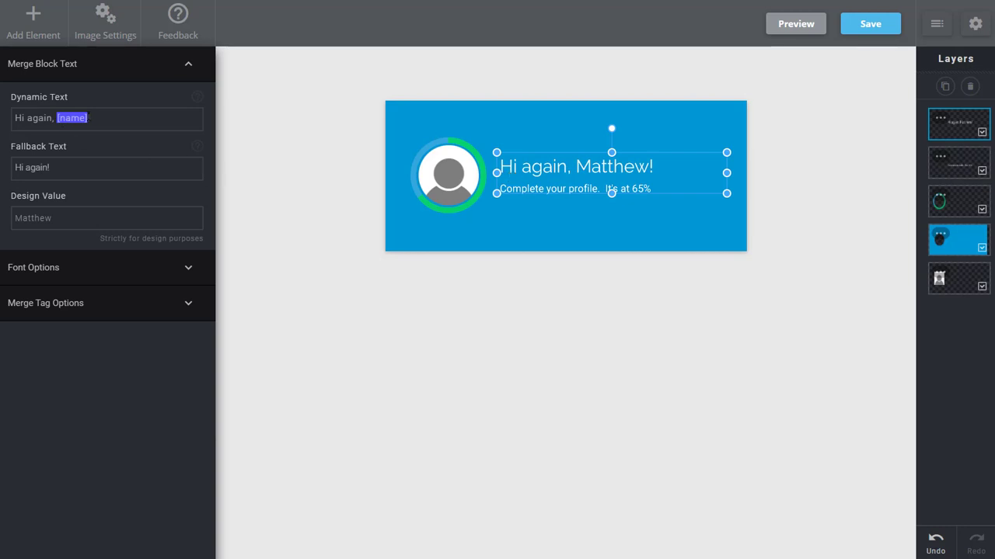
click(961, 162)
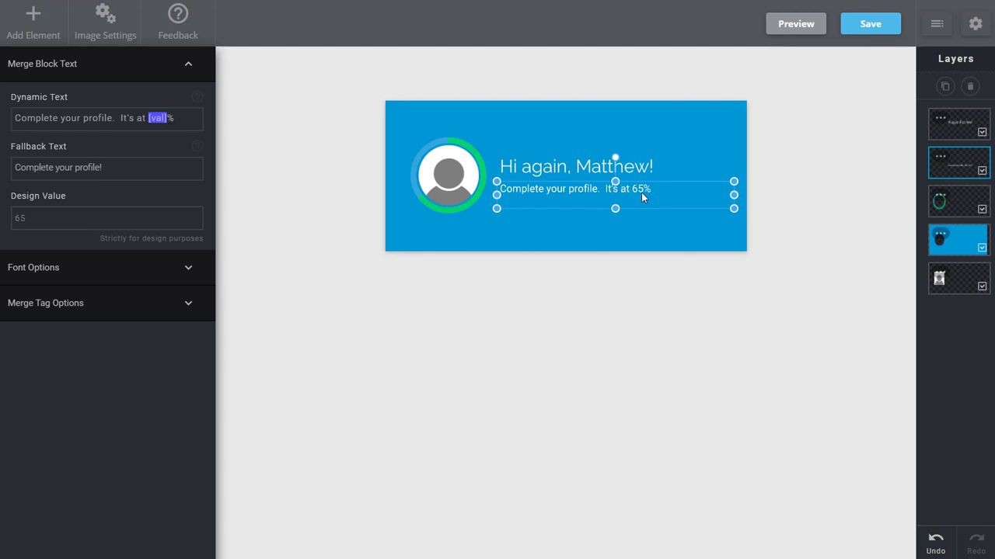
click(969, 200)
click(981, 211)
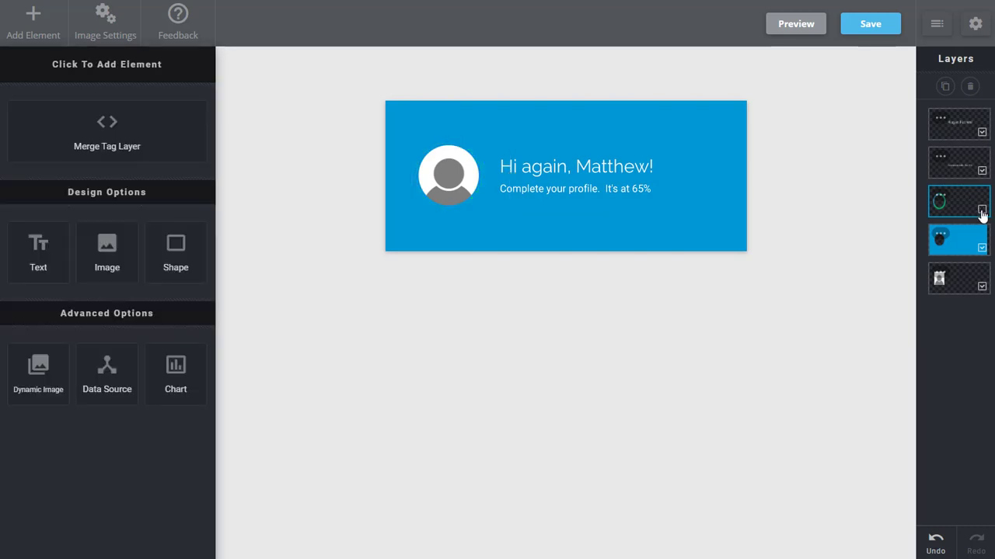
click(981, 211)
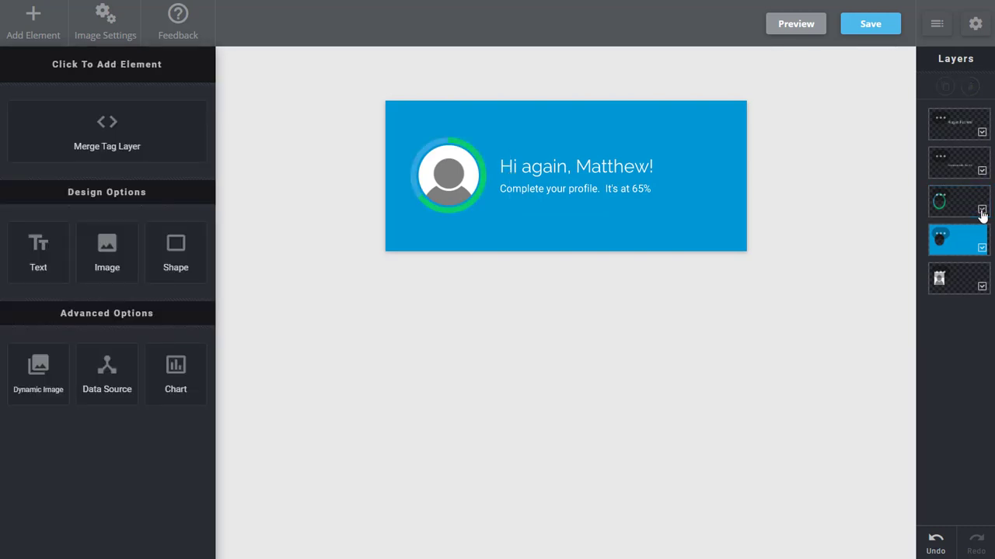
click(982, 212)
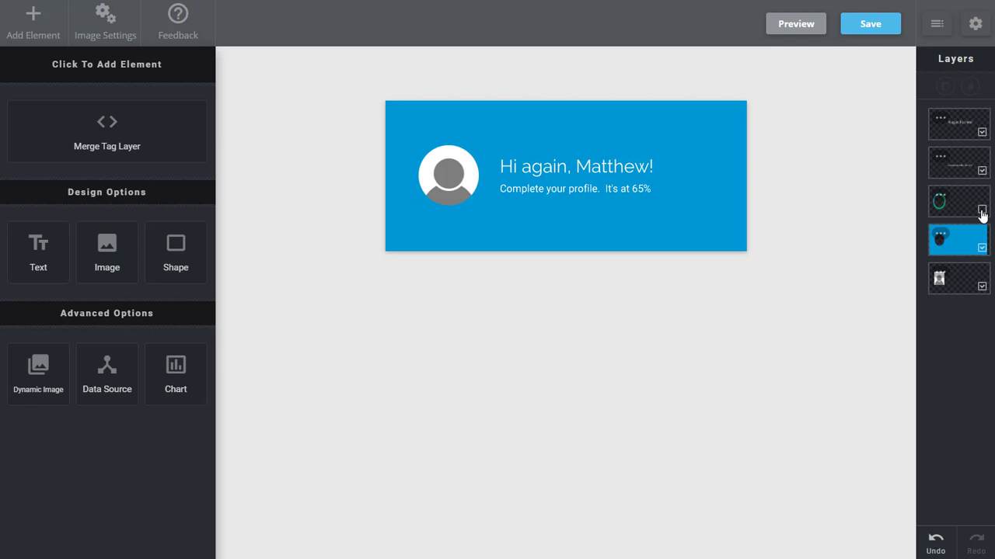
click(981, 211)
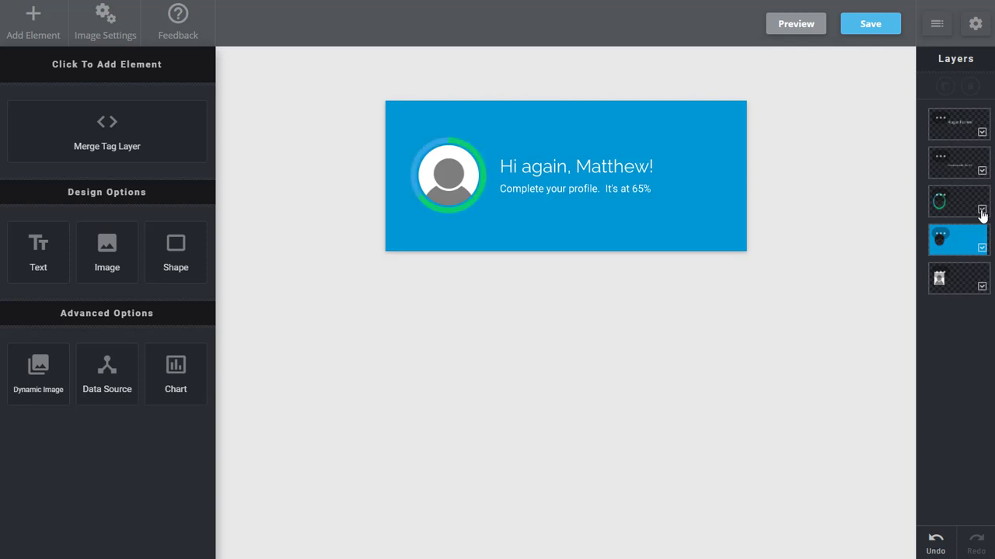
click(964, 247)
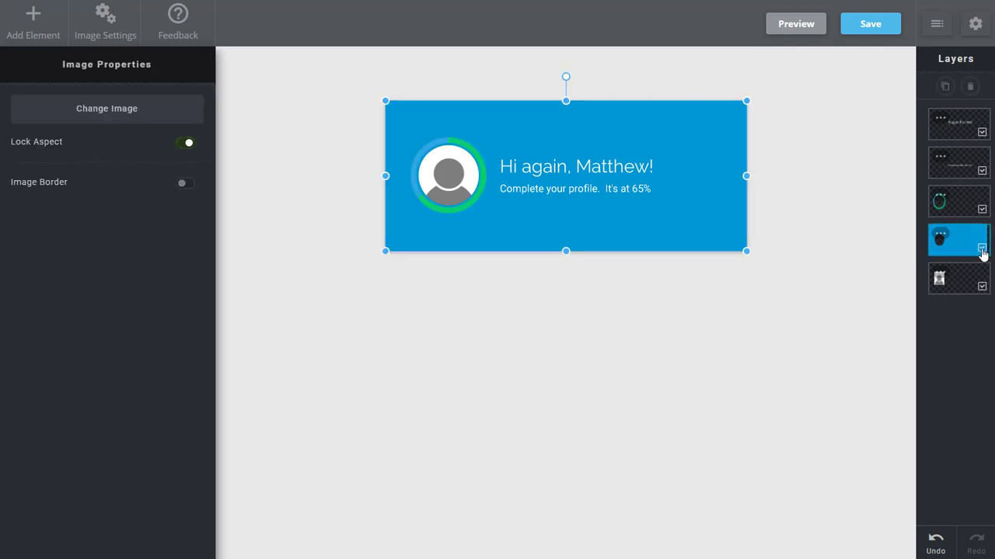
click(957, 285)
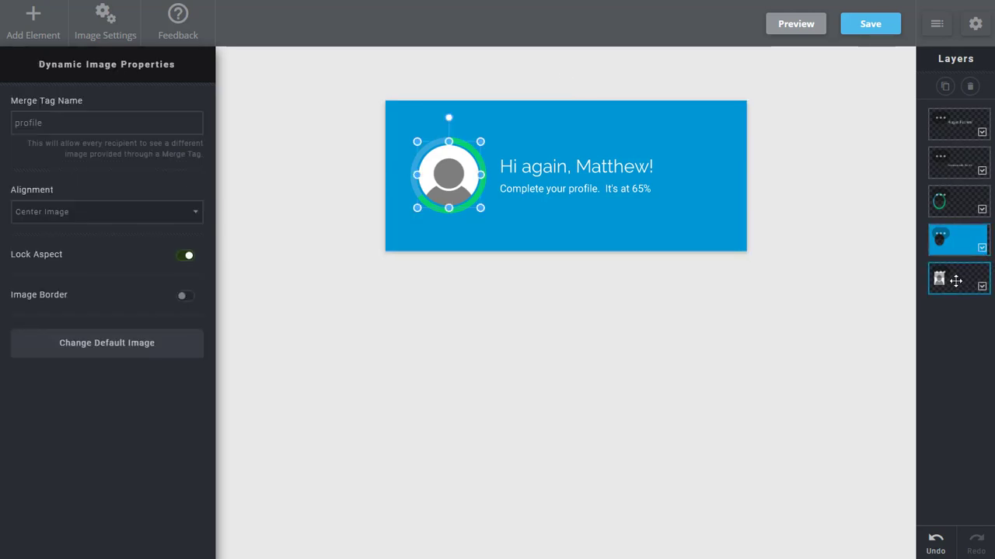
click(379, 327)
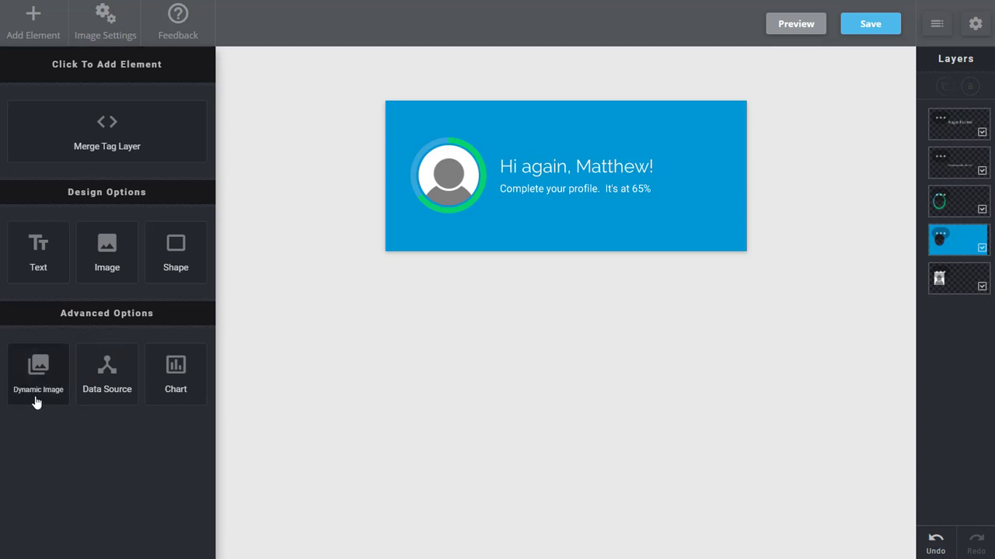
click(959, 277)
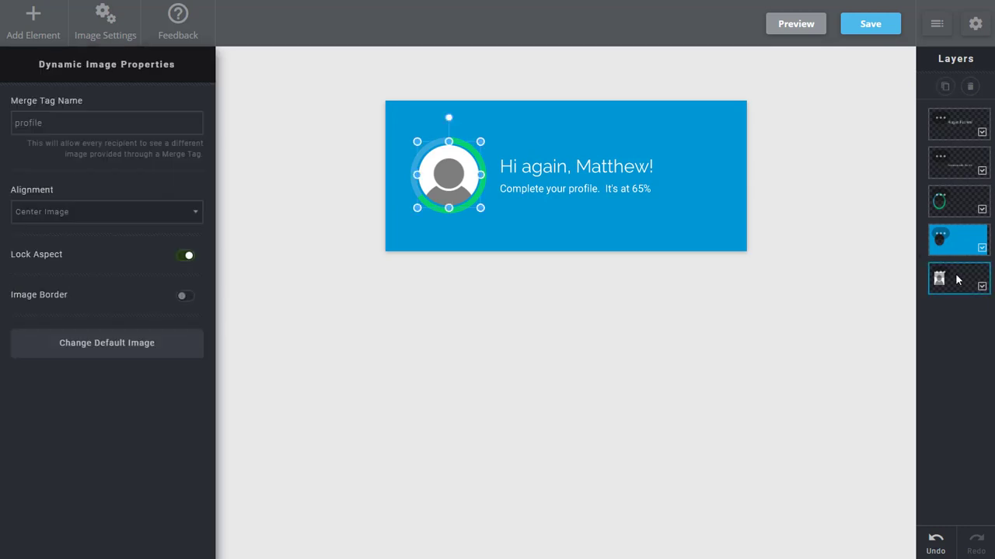
click(982, 248)
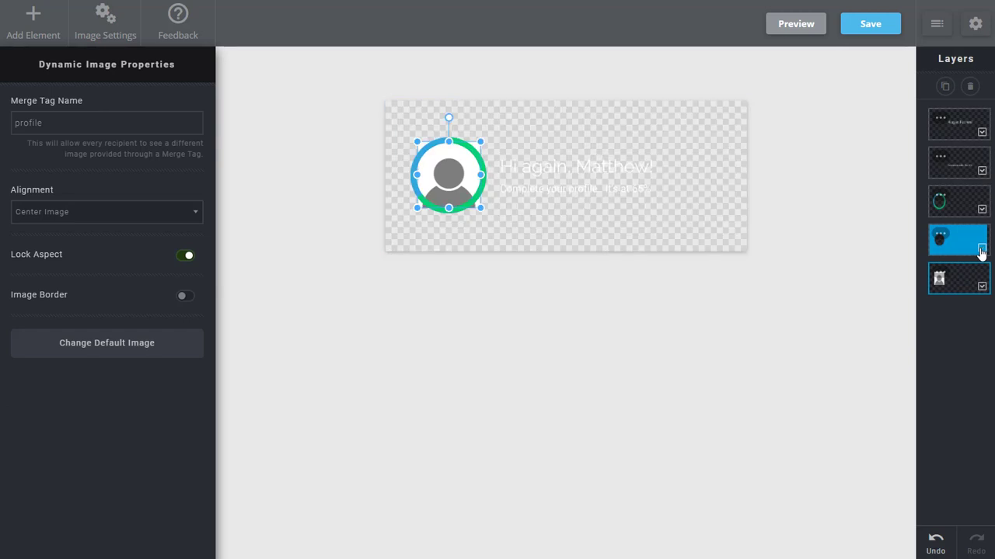
click(981, 249)
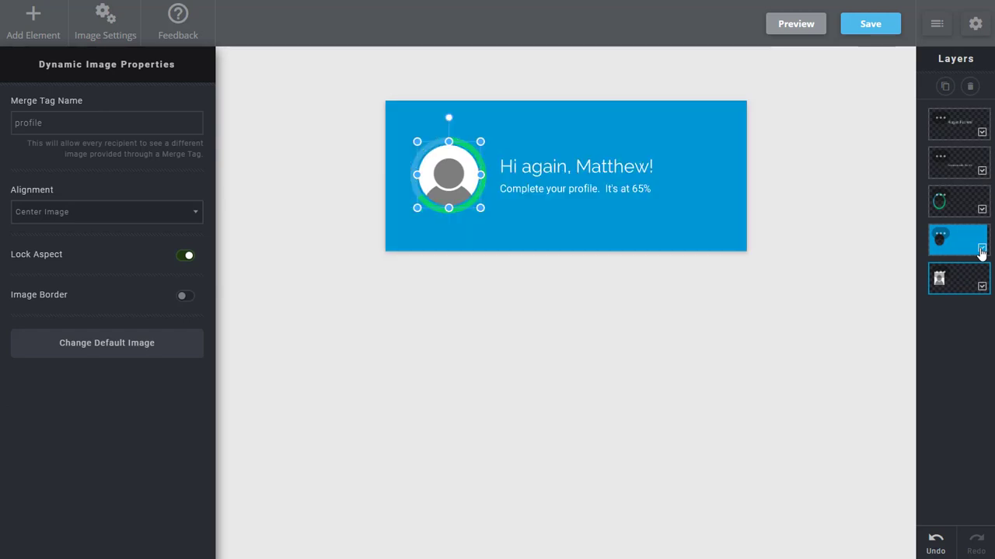
click(852, 202)
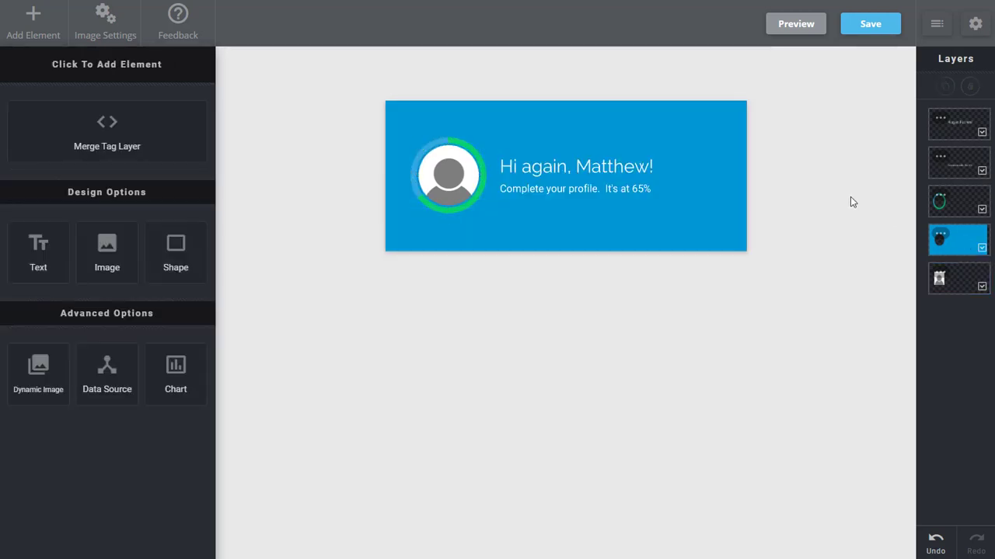
Preview the profile card, randomizing all merge values until the gauge reads 'It's at 44%'
click(796, 30)
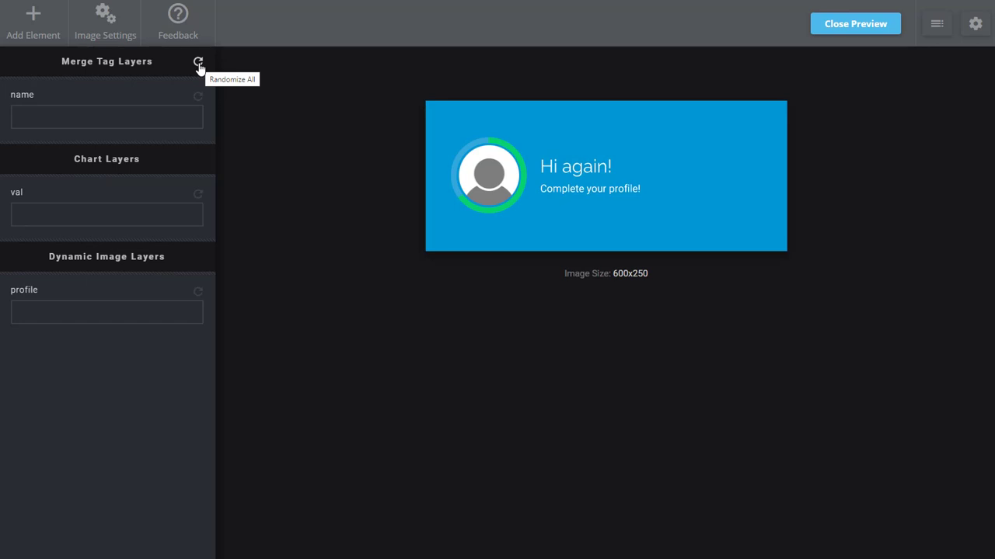
click(199, 64)
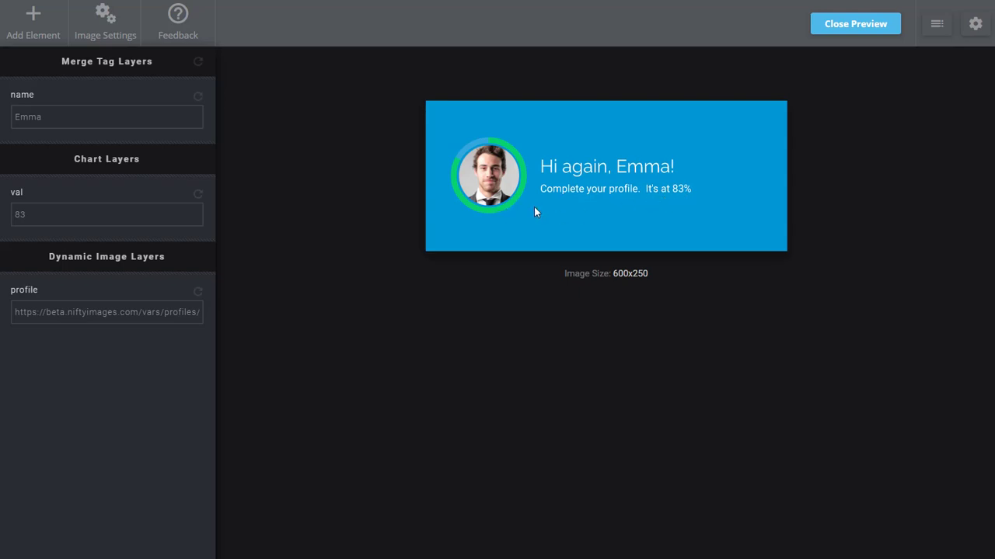
click(198, 63)
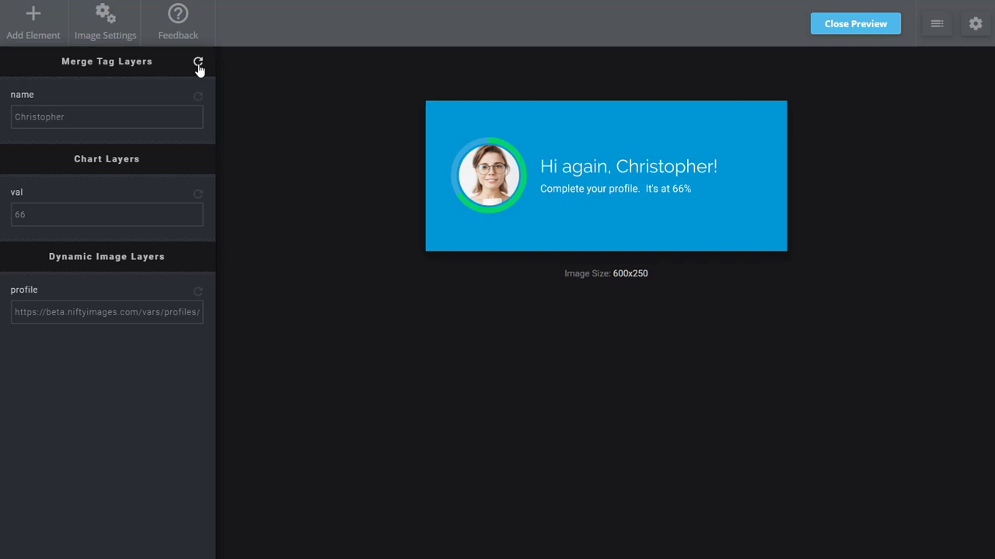
click(198, 64)
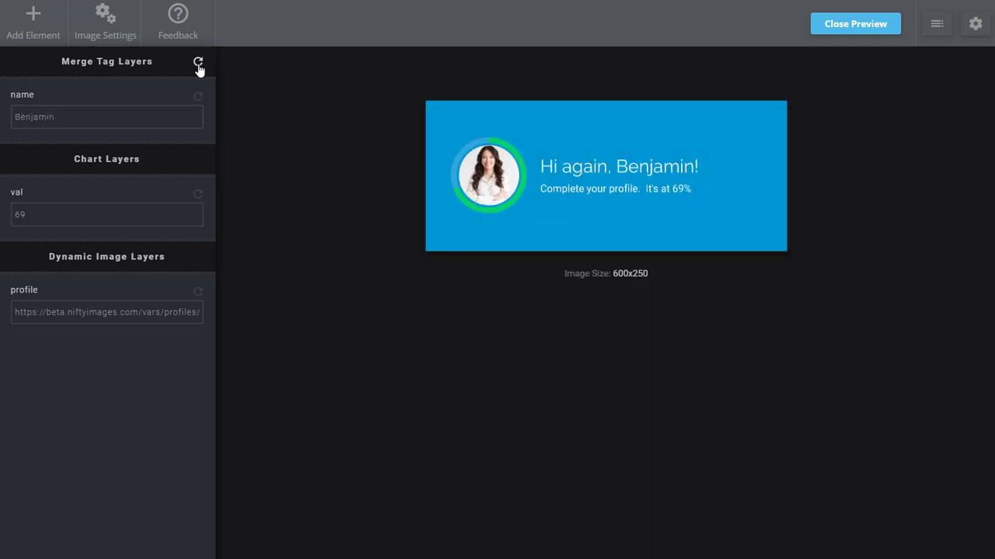
click(198, 64)
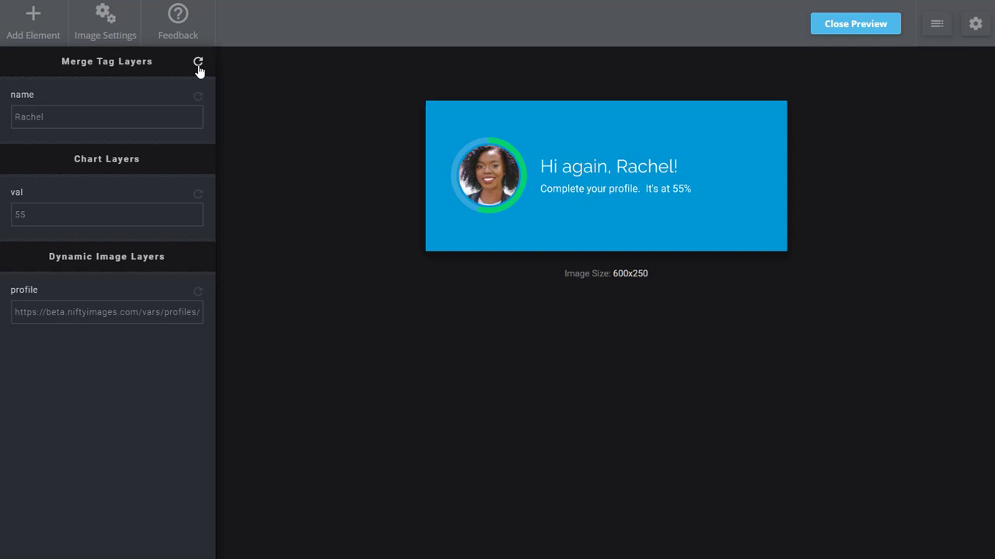
click(198, 63)
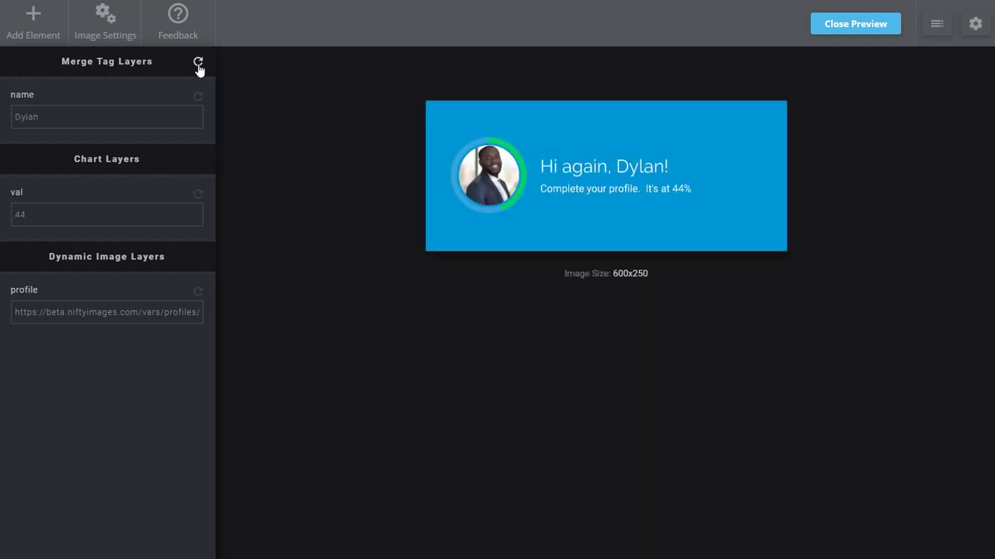
Save the image as Profile Completion and highlight the {{Name}} and MERGE_TAG parameters in its image tag
click(834, 27)
click(871, 25)
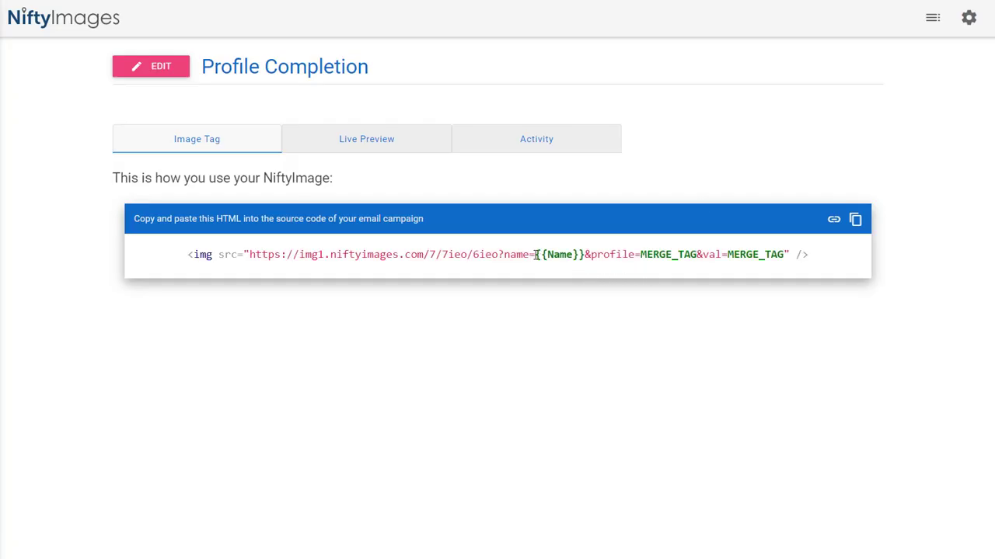
drag(535, 255, 583, 264)
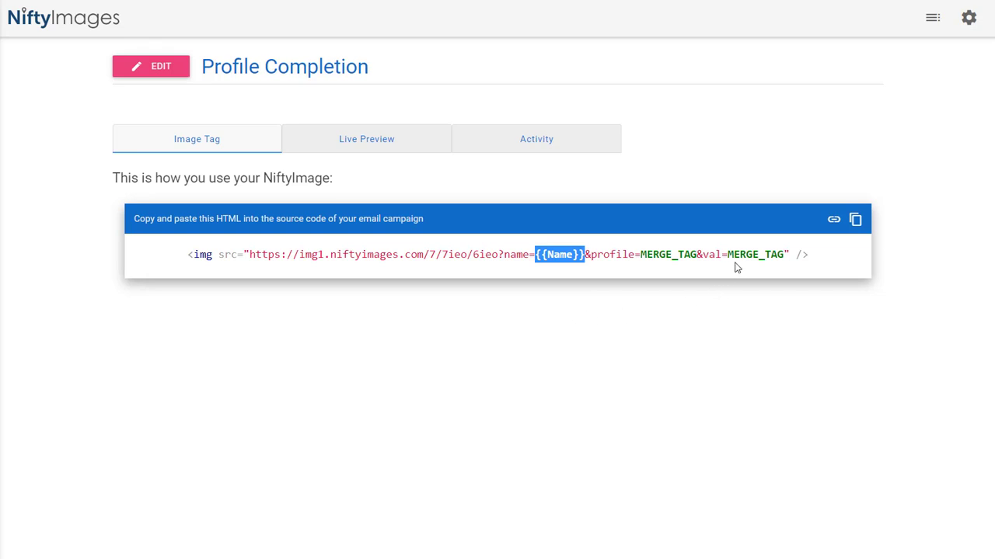
drag(640, 254, 780, 262)
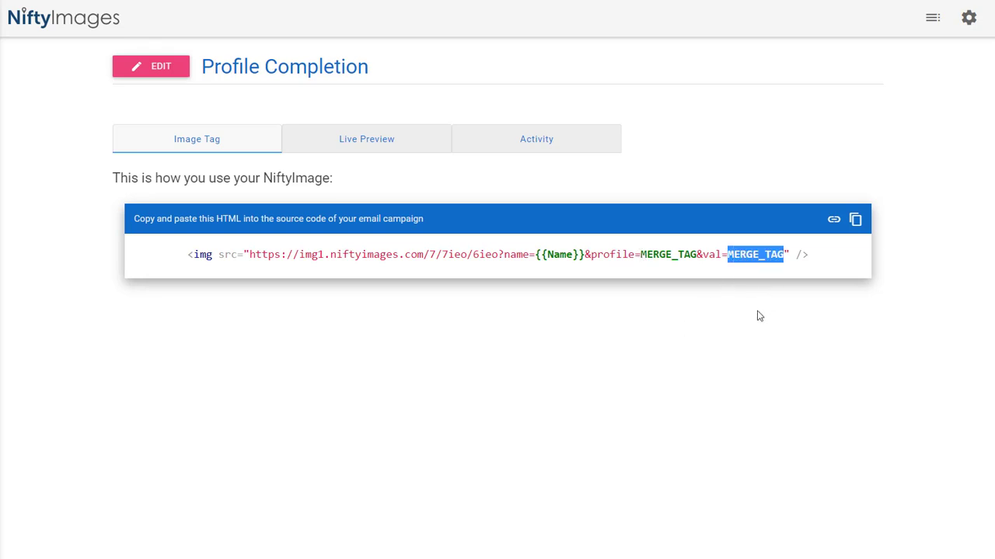
Live-preview Profile Completion, refreshing image variables until the banner reads 'It's at 99%'
click(417, 148)
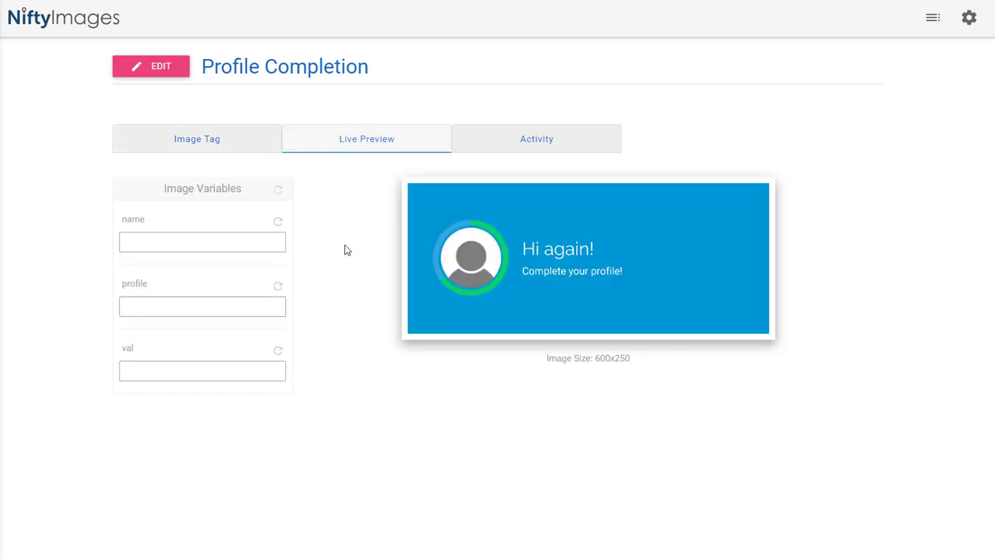
click(277, 190)
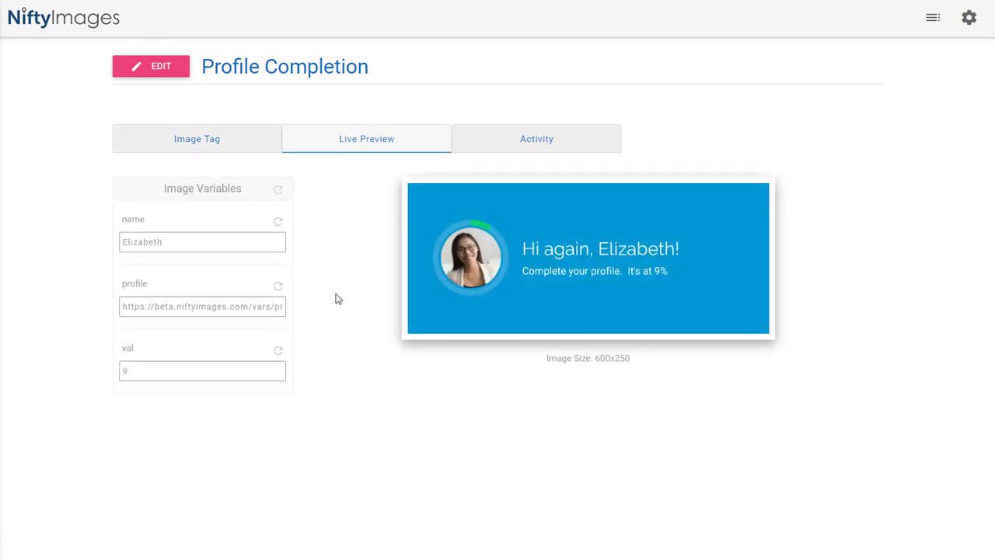
click(277, 190)
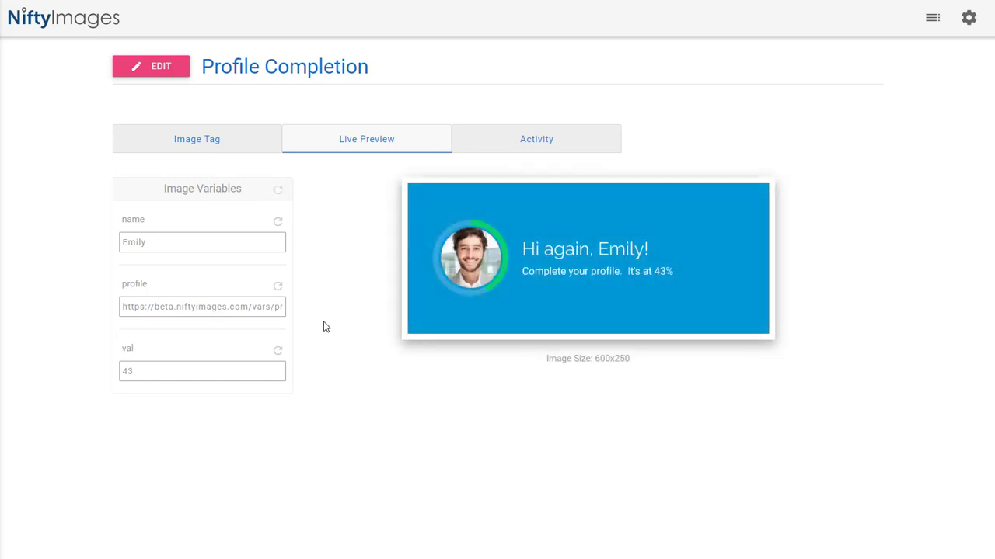
click(277, 191)
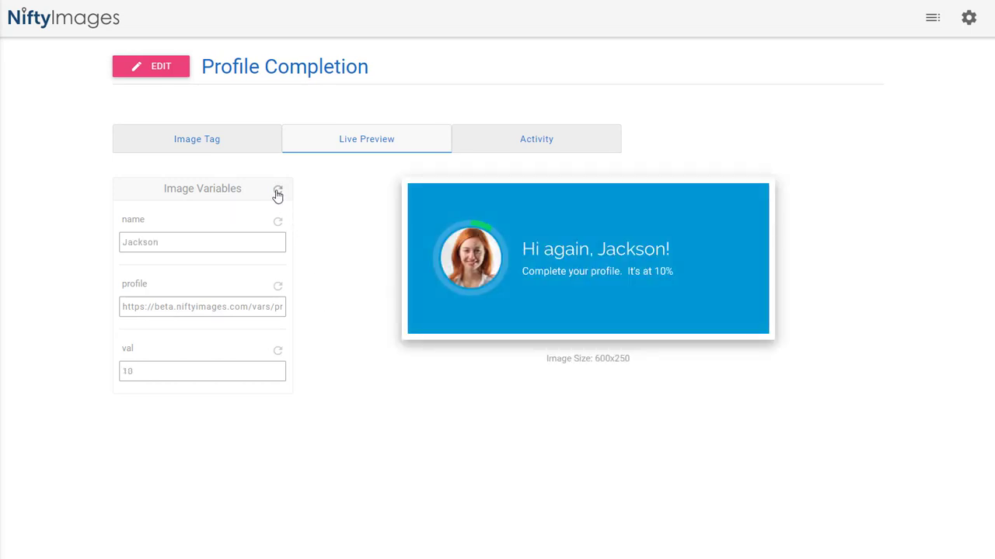
click(277, 191)
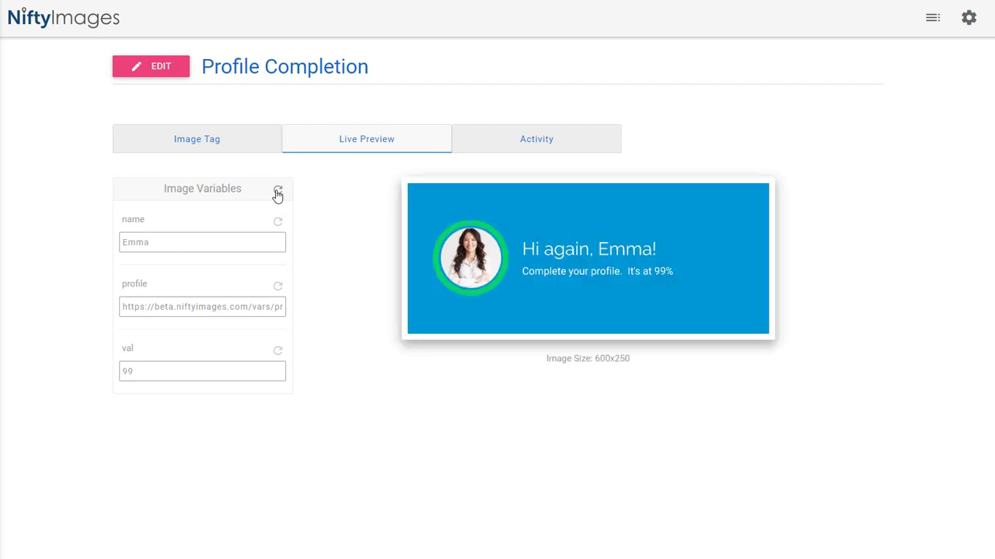